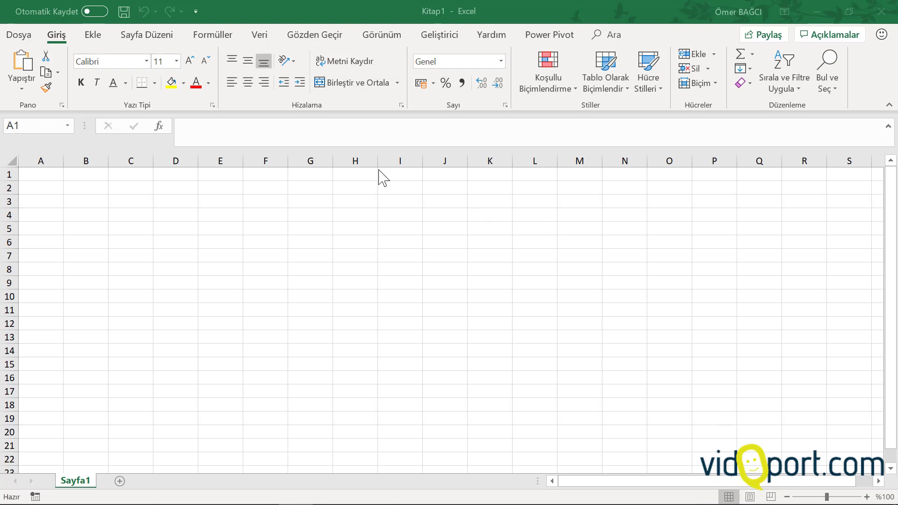
- Enter Ocak in A4 and auto-fill the month names down to Aralık in A15
click(365, 148)
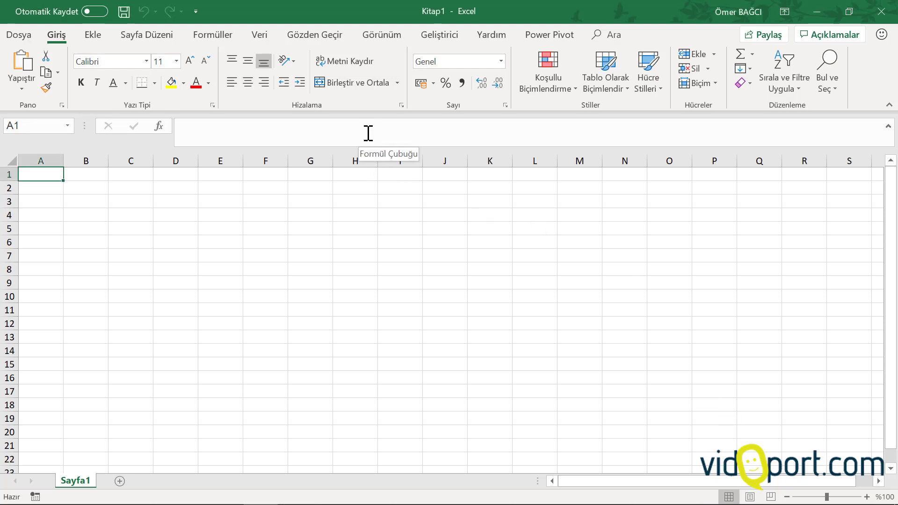
drag(361, 147, 361, 142)
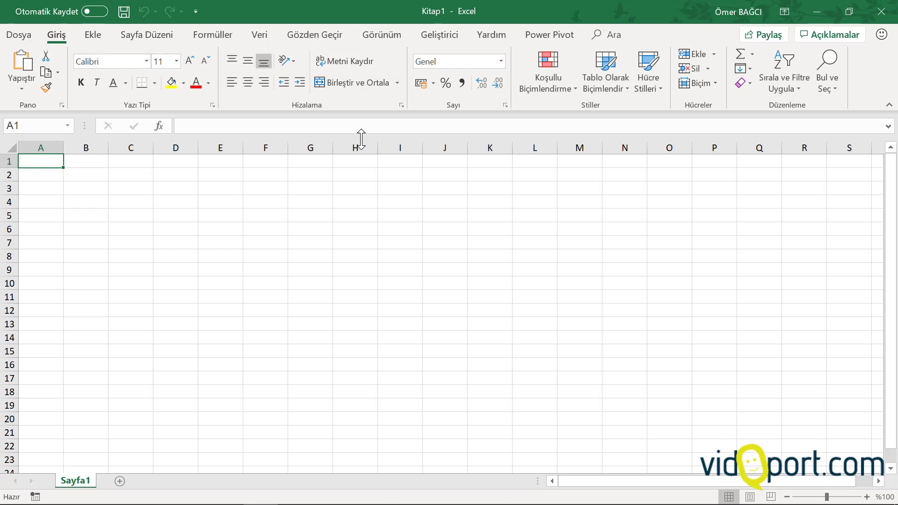
click(58, 206)
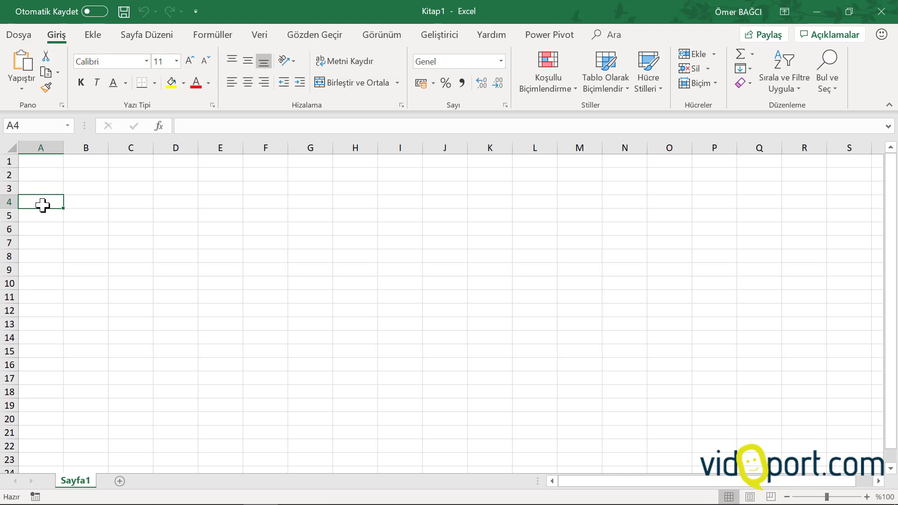
text(Ocak)
key(Return)
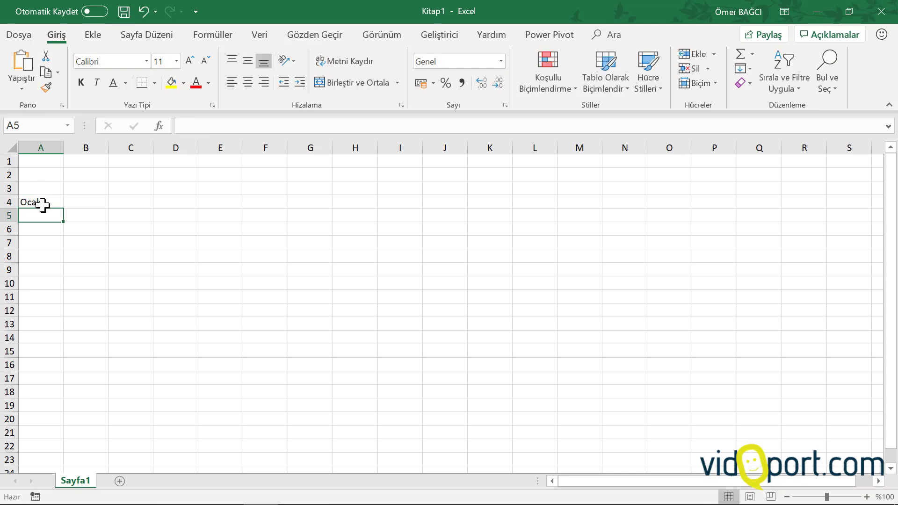
click(42, 203)
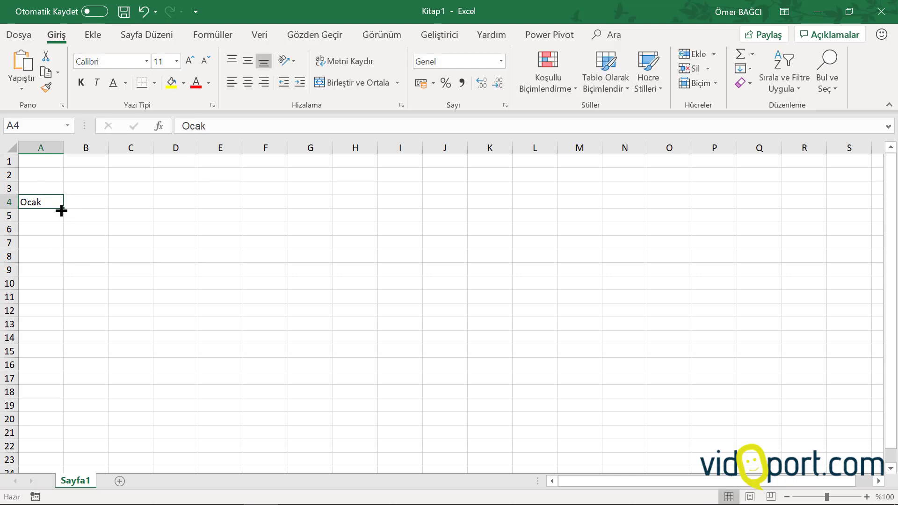
drag(63, 208, 36, 357)
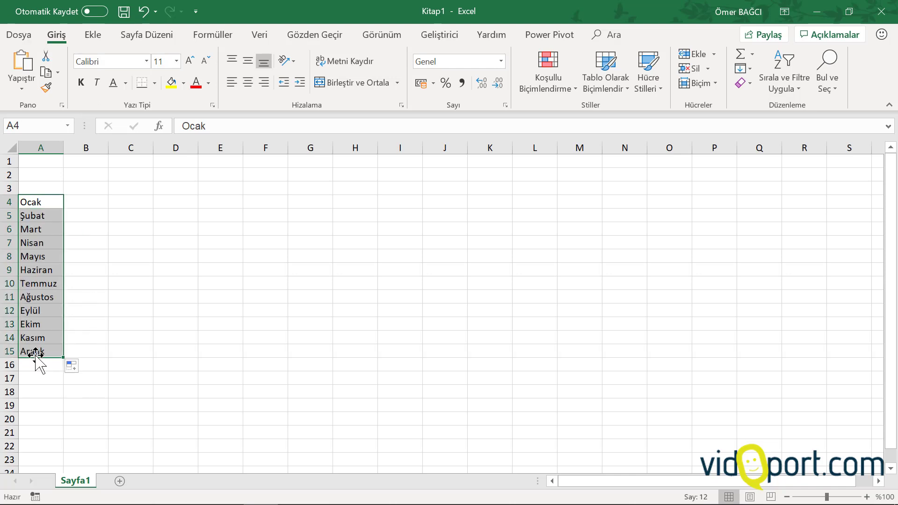
- Enter 1.1.2019 (1.01.2019) in B4 and widen column B to fit it
click(95, 206)
text(1.1.2019)
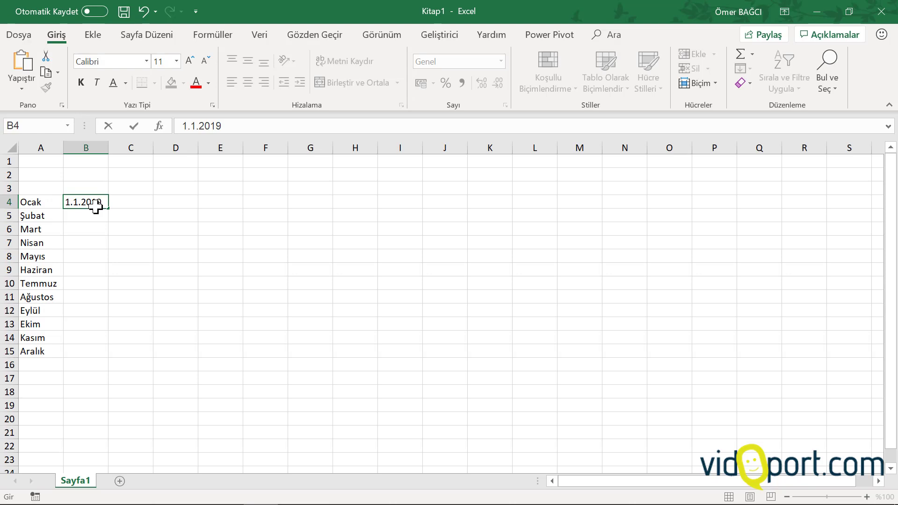
key(Return)
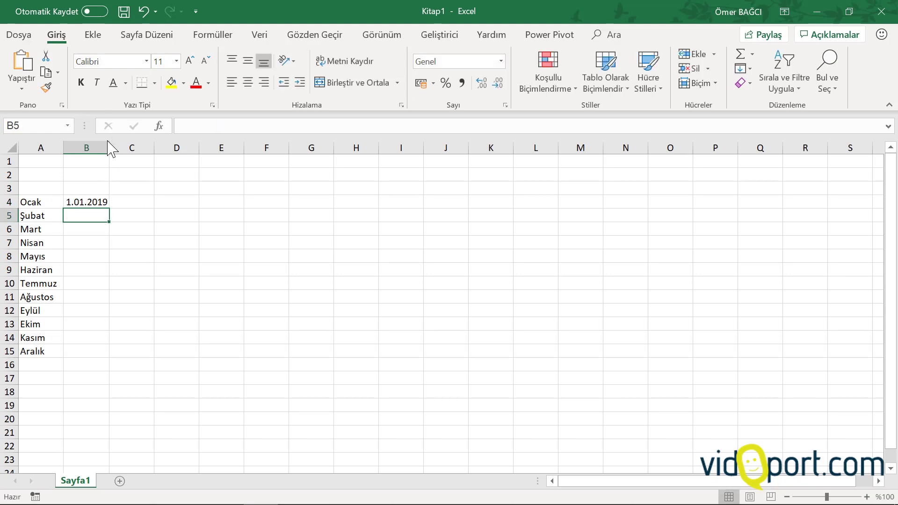
drag(108, 147, 117, 147)
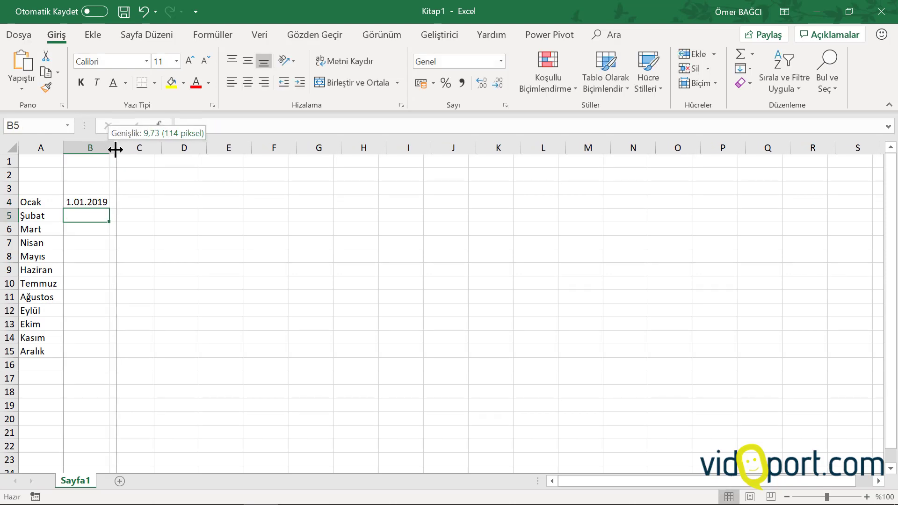
- Put =SERİTARİH(B4;1) in B5 and format it as Kısa Tarih
text(=)
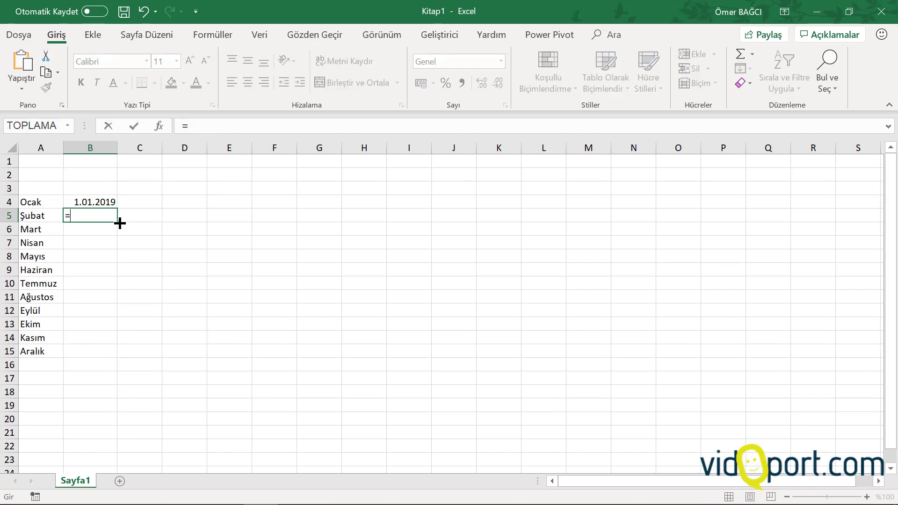
text(seri)
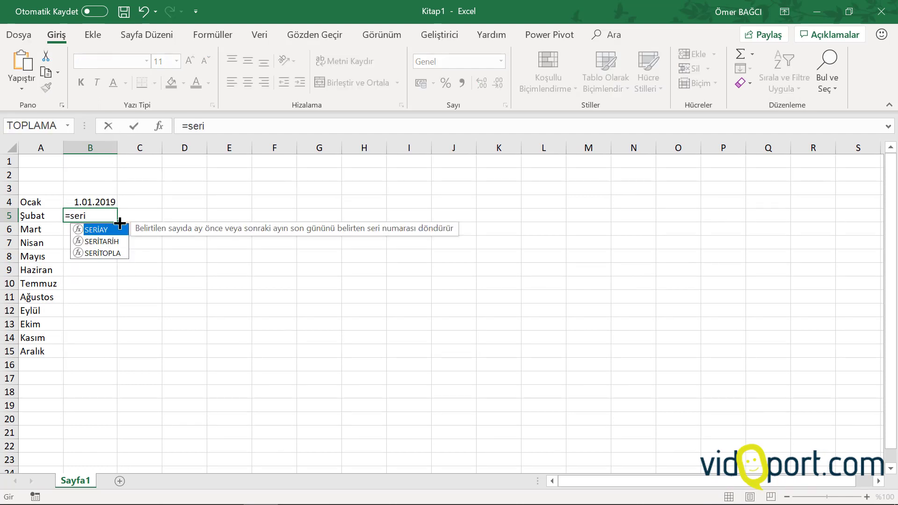
double_click(111, 241)
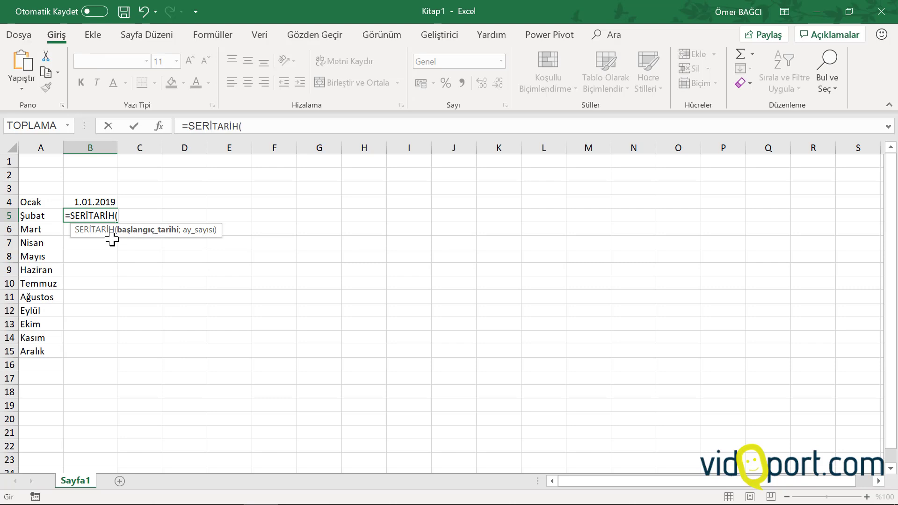
click(101, 202)
text(;1)
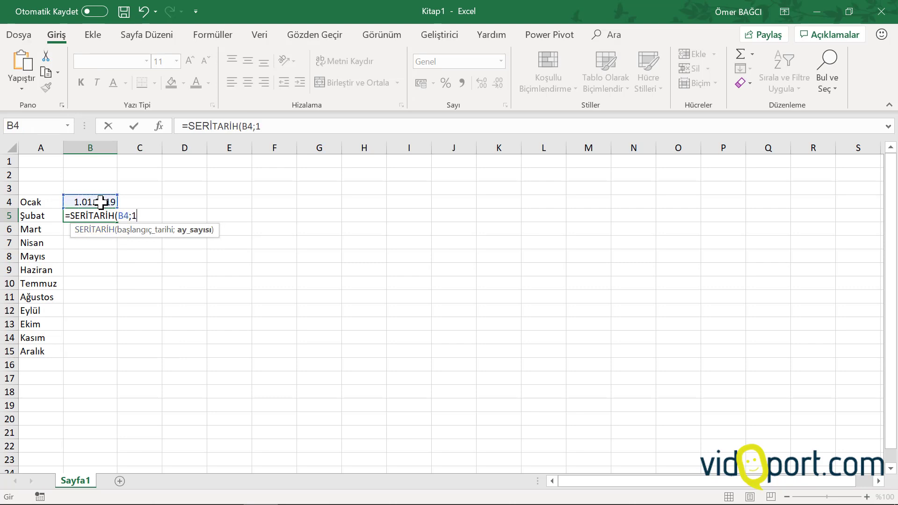
text())
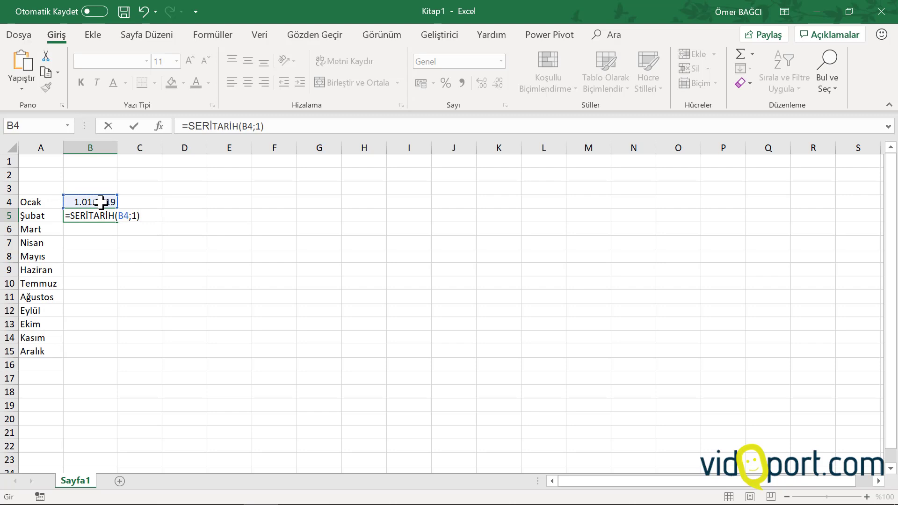
key(Return)
click(108, 214)
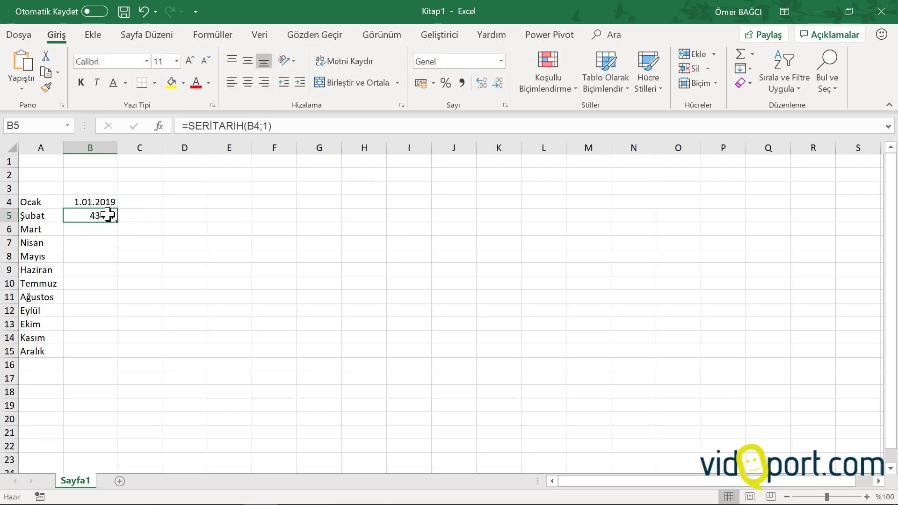
click(501, 61)
click(482, 202)
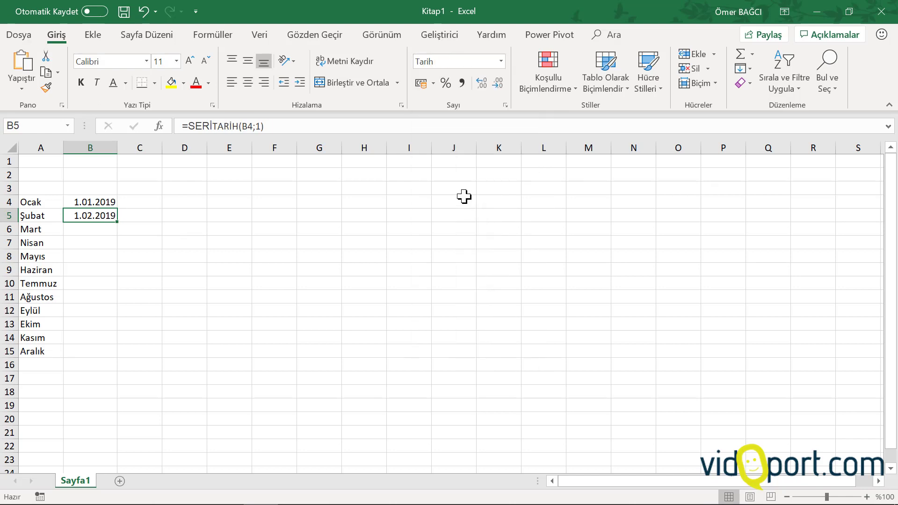
- Fill the B5 formula down to B15, ending at 1.12.2019
mouse_move(117, 221)
mouse_down()
mouse_move(110, 379)
mouse_move(111, 361)
mouse_up()
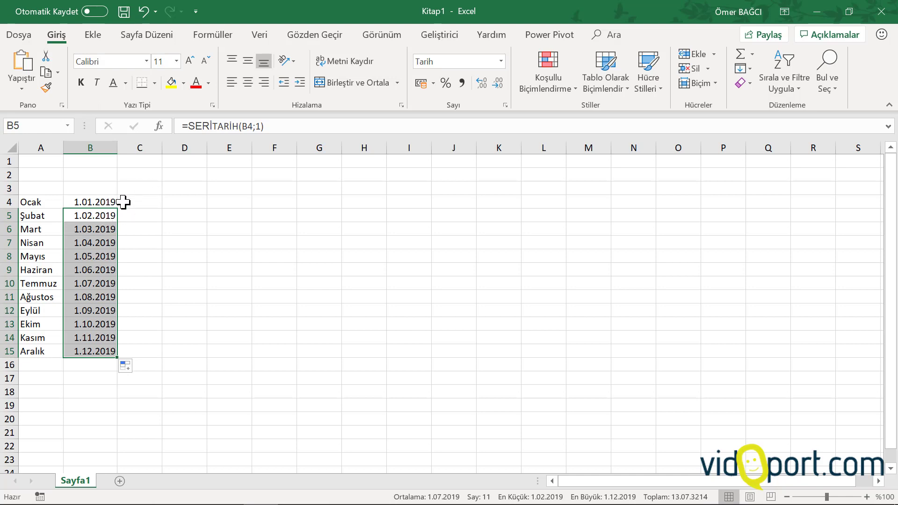
click(123, 202)
click(72, 202)
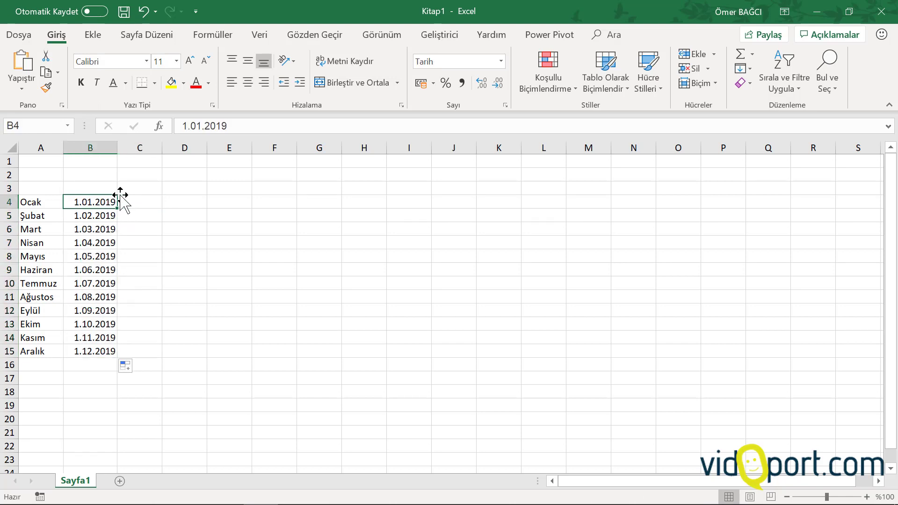
click(144, 198)
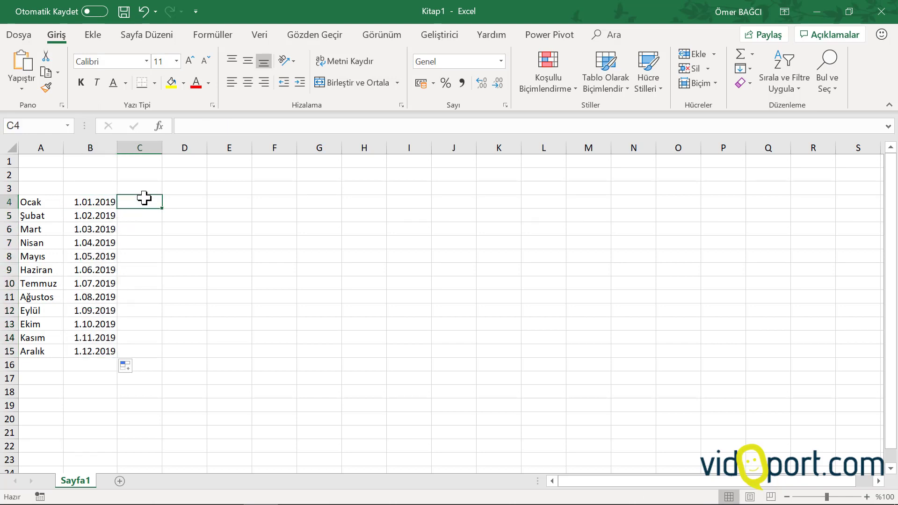
- Enter =SERİAY(B4;1) in C4 and format it as a Tarih date
ctrl+scroll(141, 196, up, 1)
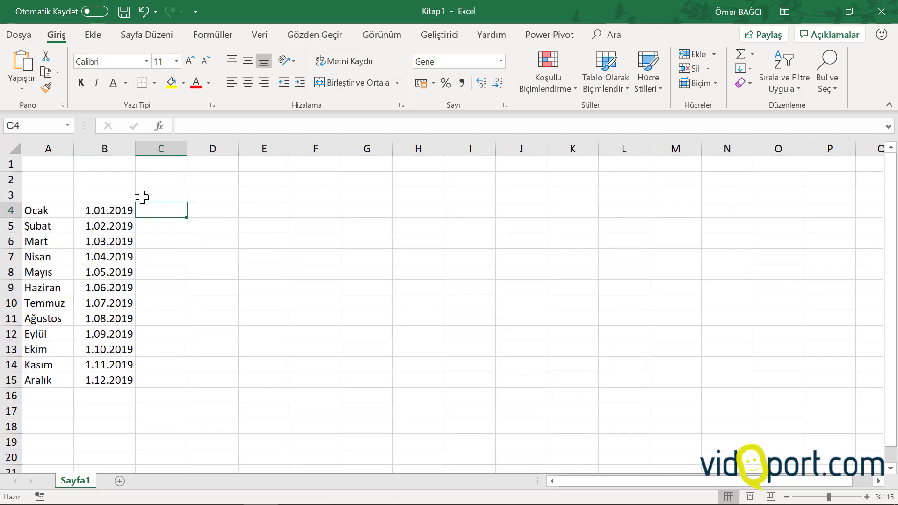
ctrl+scroll(142, 197, up, 2)
text(=seri)
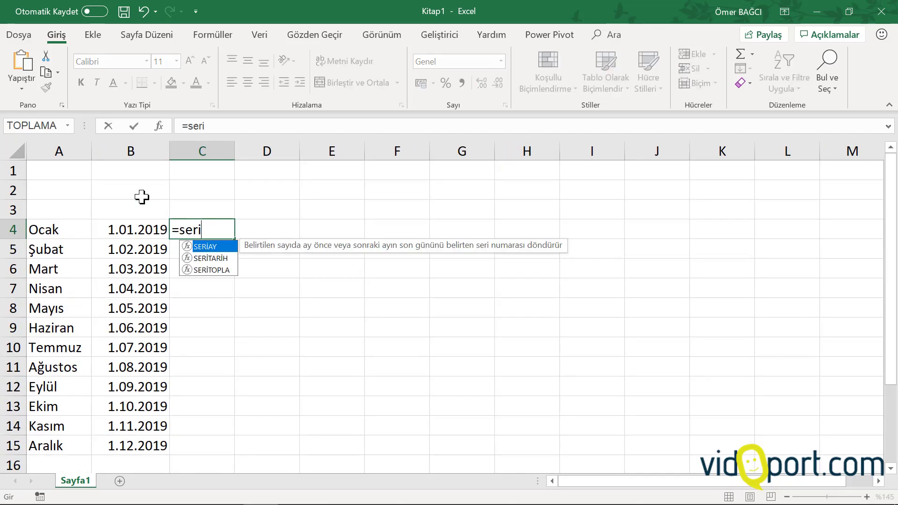
key(Tab)
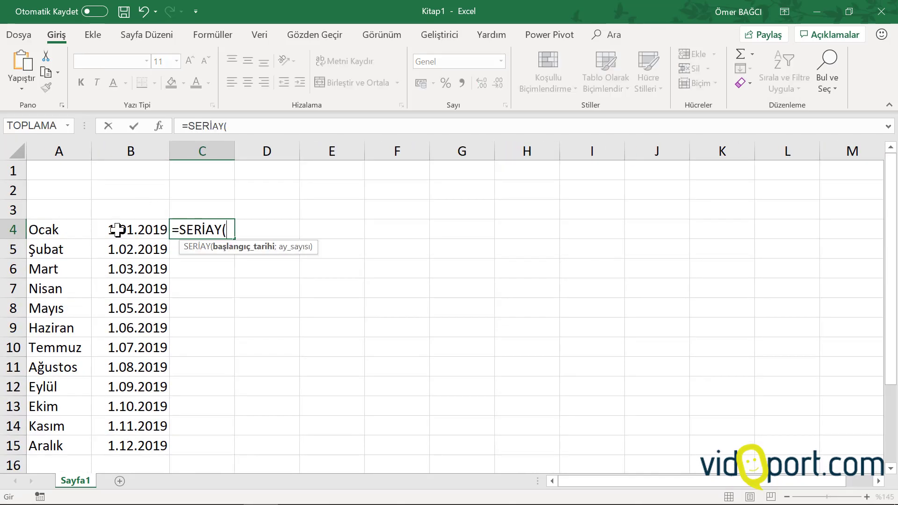
click(116, 229)
text(;1)
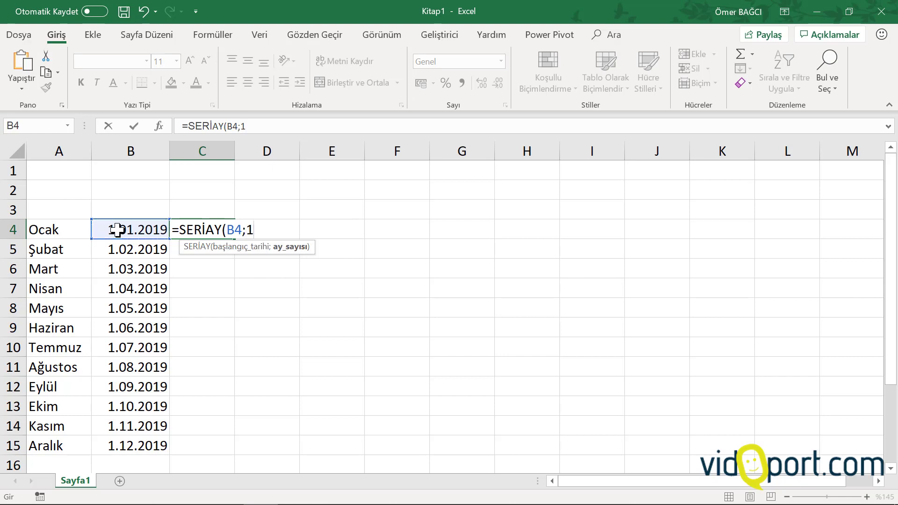
text())
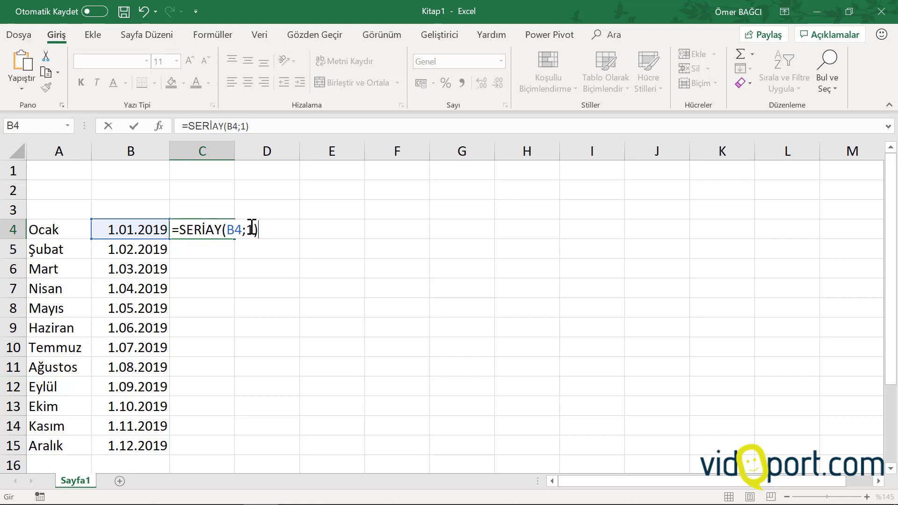
key(Return)
click(230, 230)
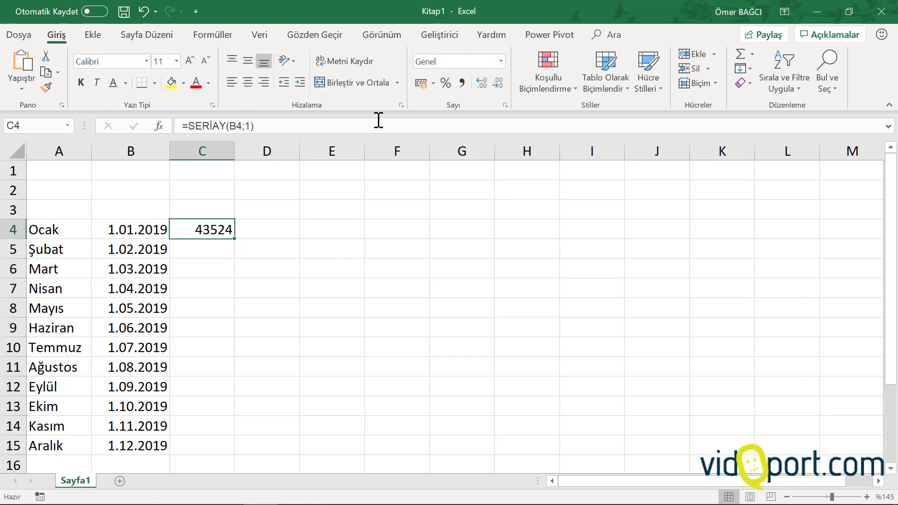
click(501, 61)
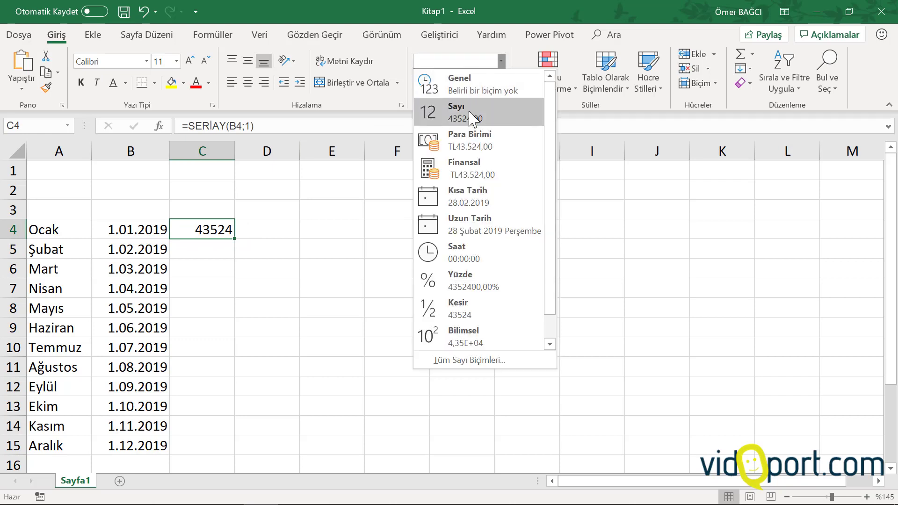
click(479, 202)
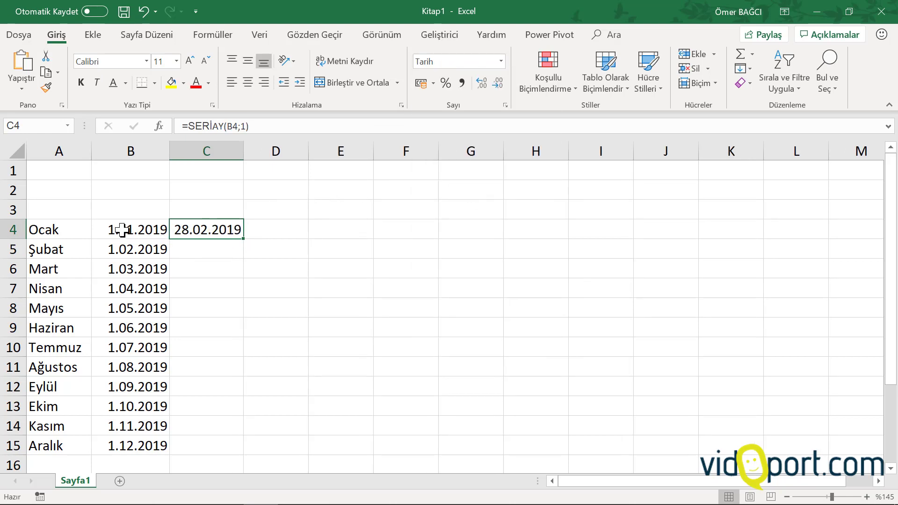
- Change the formula to =SERİAY(B4;0) and fill it down through C15
double_click(215, 230)
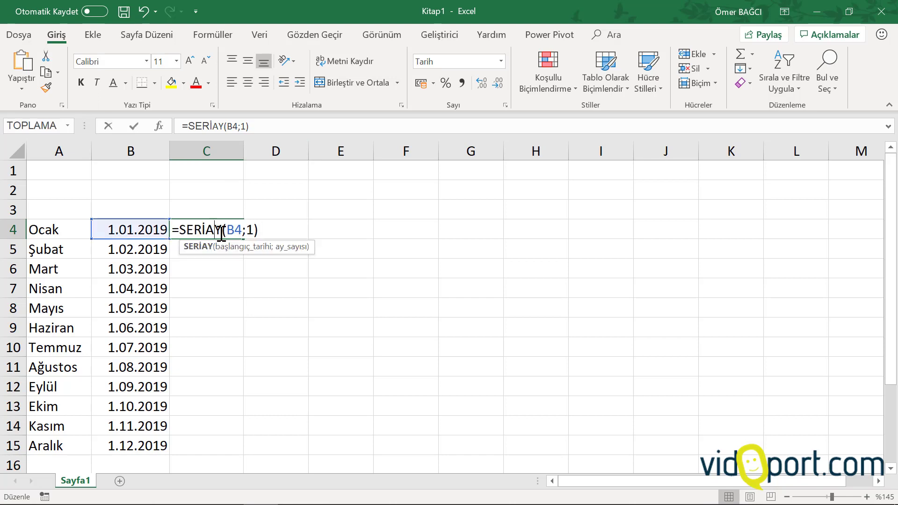
double_click(252, 229)
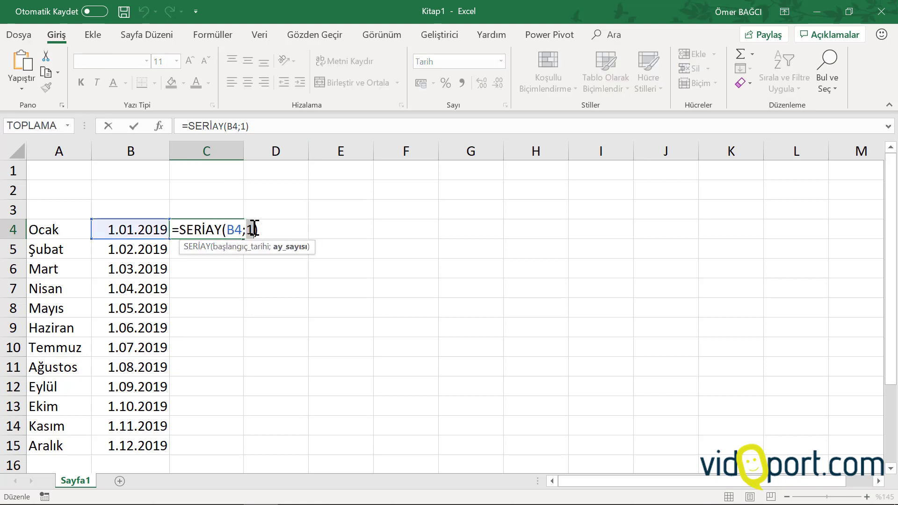
text(0)
key(Return)
click(220, 229)
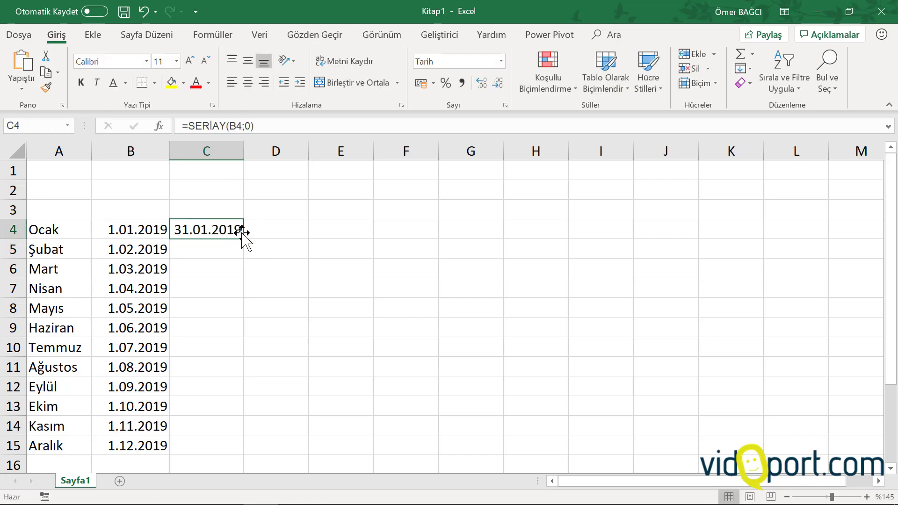
drag(242, 238, 227, 451)
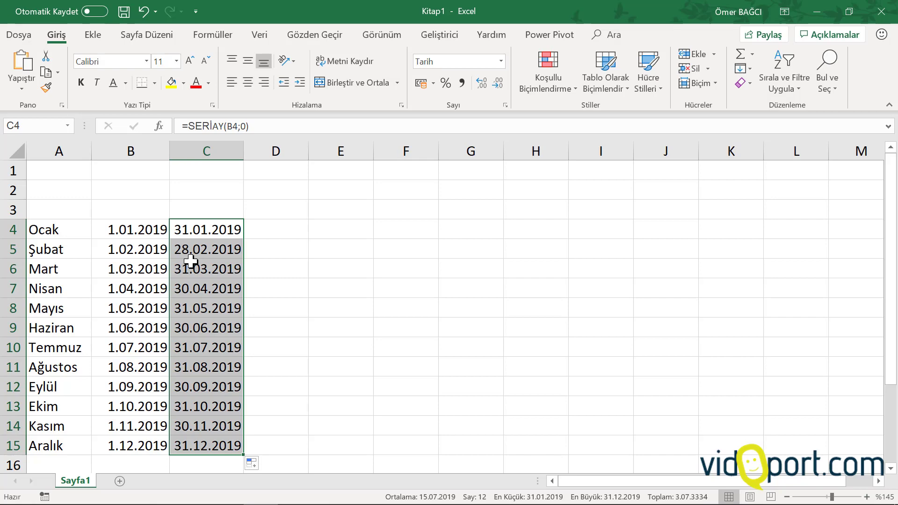
- Add a new sheet Sayfa2 and select its cell C2
click(120, 481)
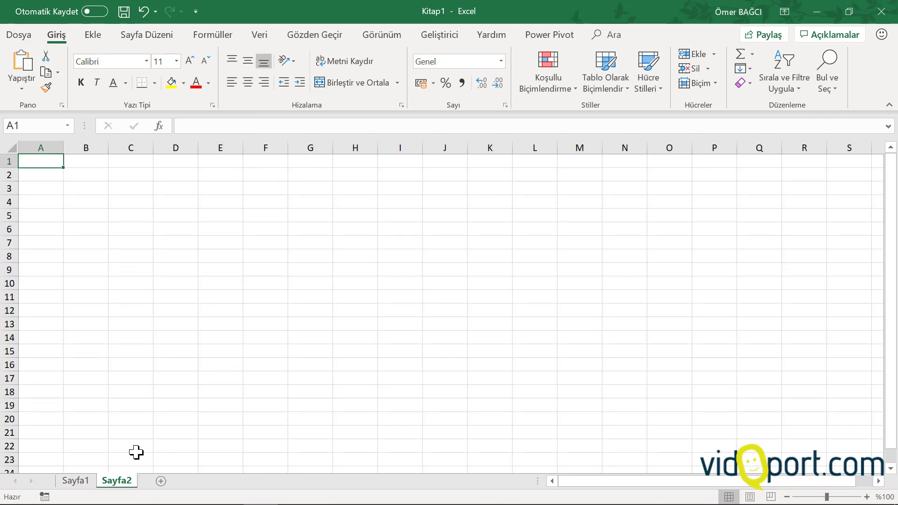
click(36, 201)
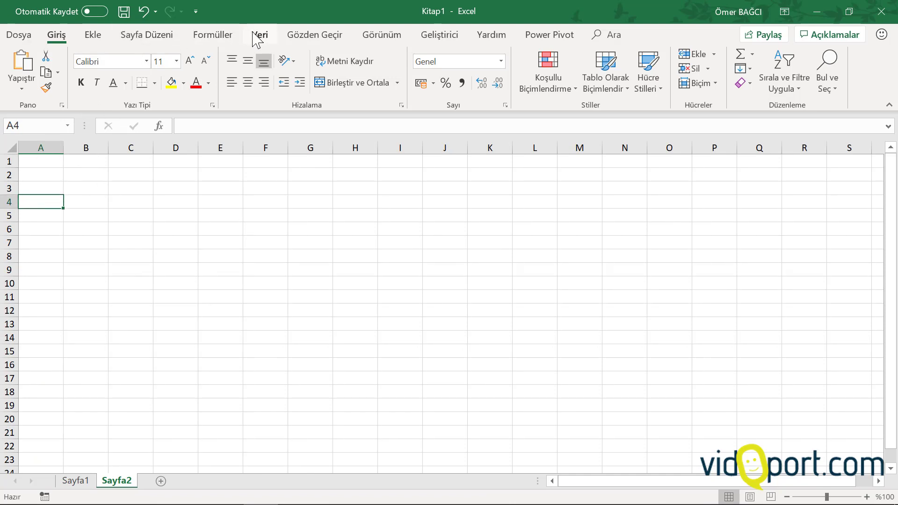
click(120, 175)
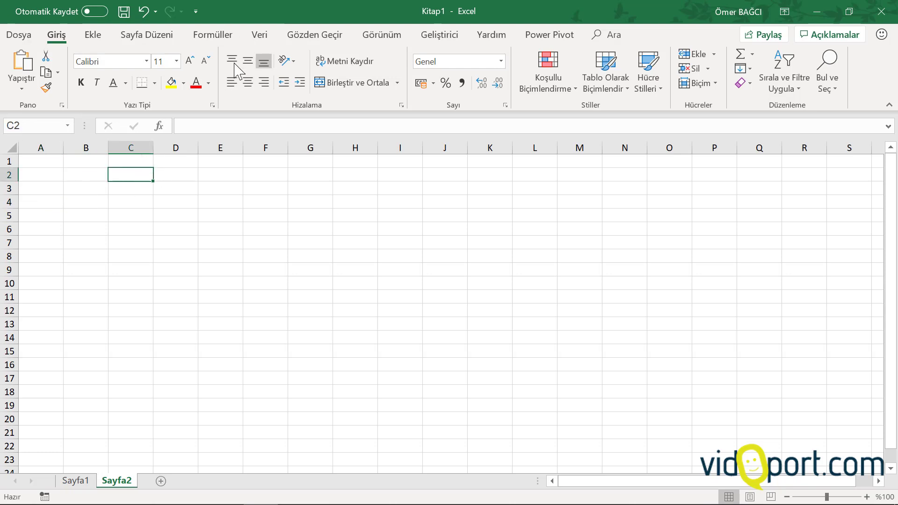
- Give C2 a List data validation sourced from Sayfa1!$A$4:$A$15
click(263, 35)
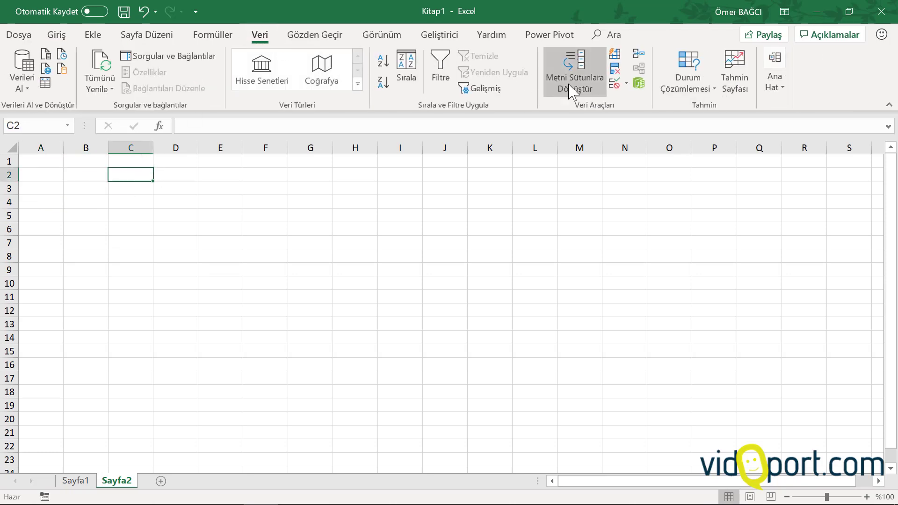
click(615, 84)
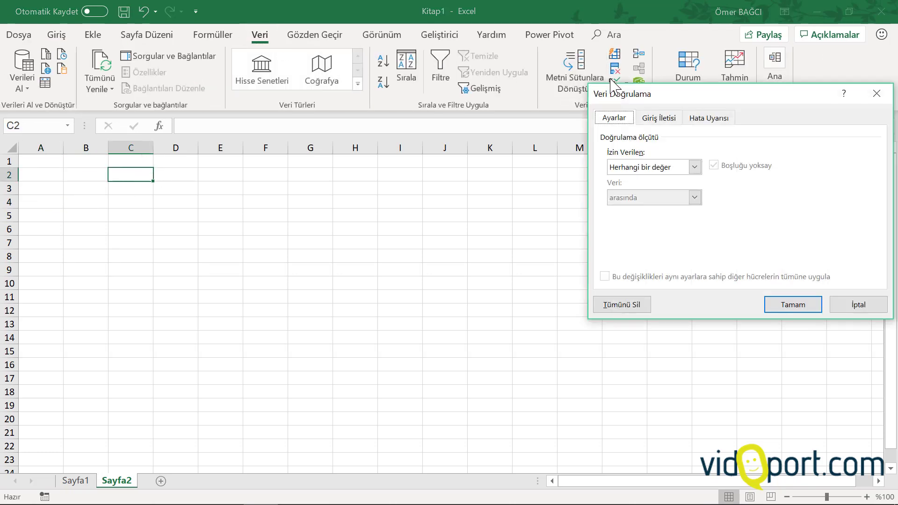
click(661, 167)
click(637, 209)
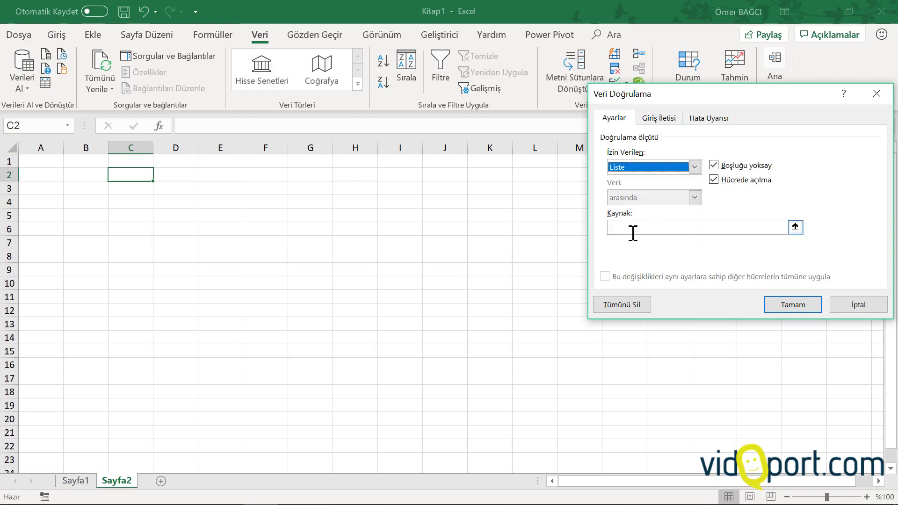
click(625, 227)
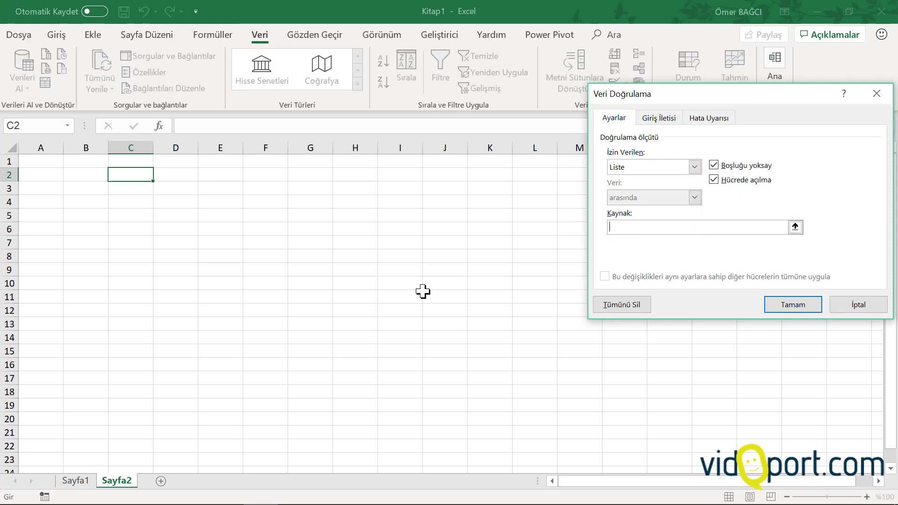
click(75, 481)
drag(66, 230, 46, 446)
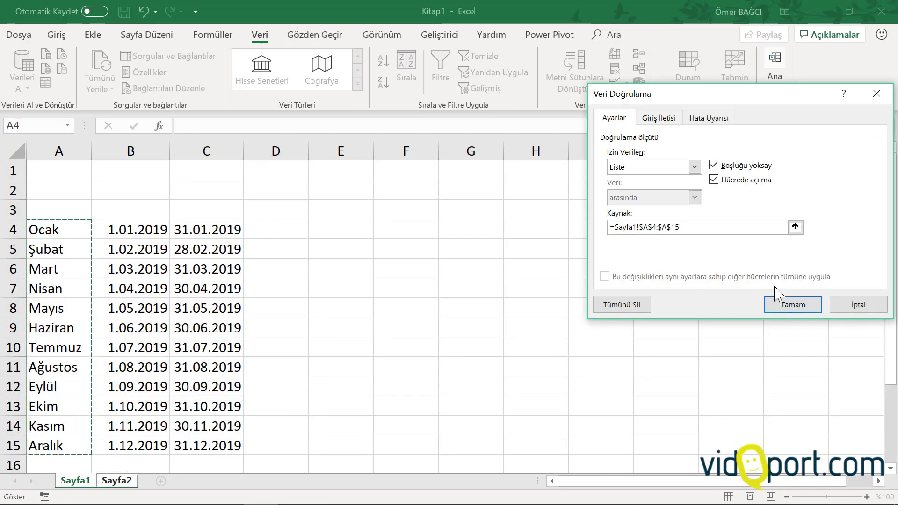
click(785, 305)
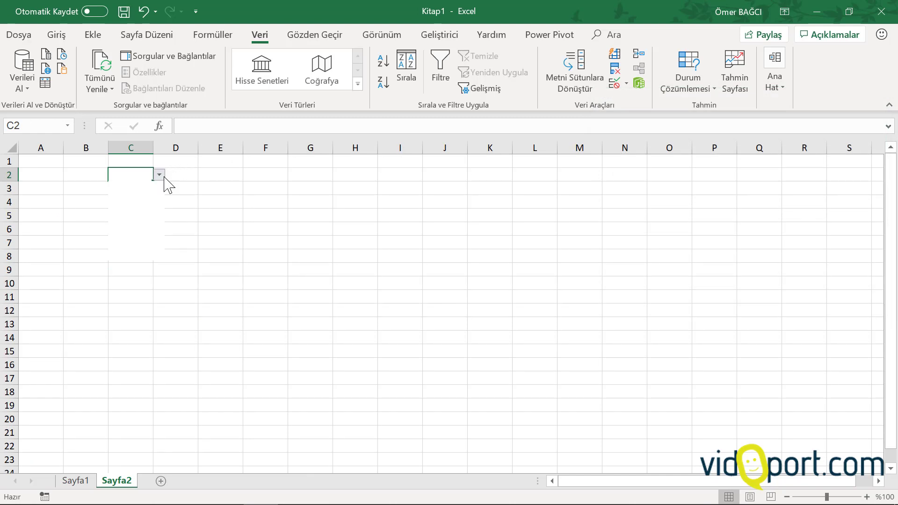
- Choose Ocak from C2's month dropdown, then select A3
click(159, 175)
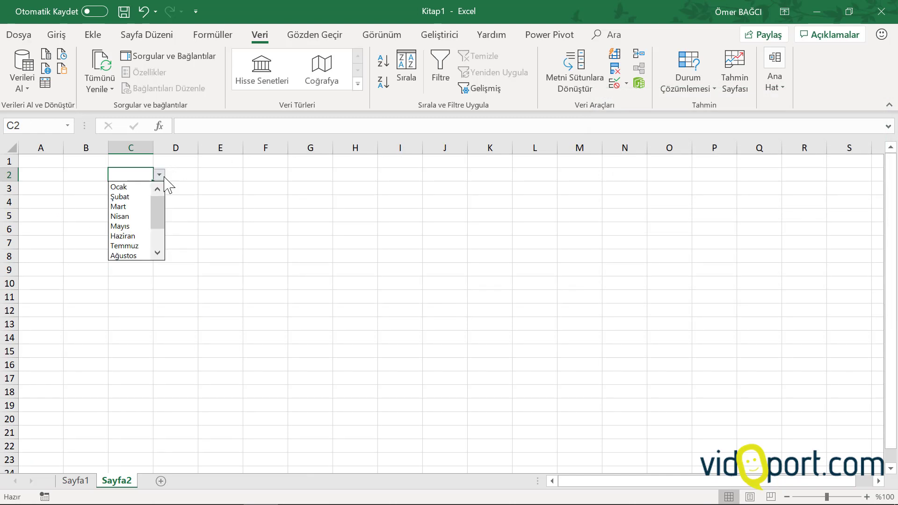
click(129, 187)
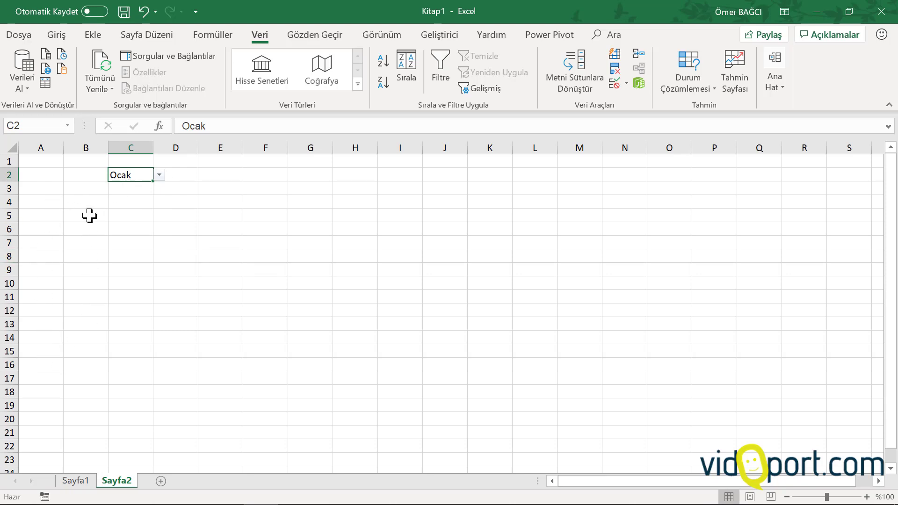
click(49, 198)
click(50, 189)
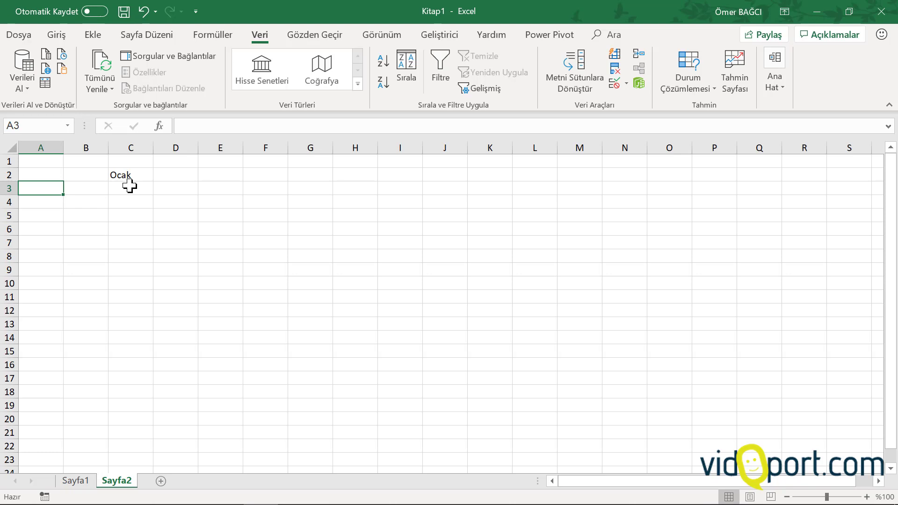
- Type =DÜŞEYARA(C2;Sayfa1!A:B;2;0) into A3 to look up the month's start date
text(=)
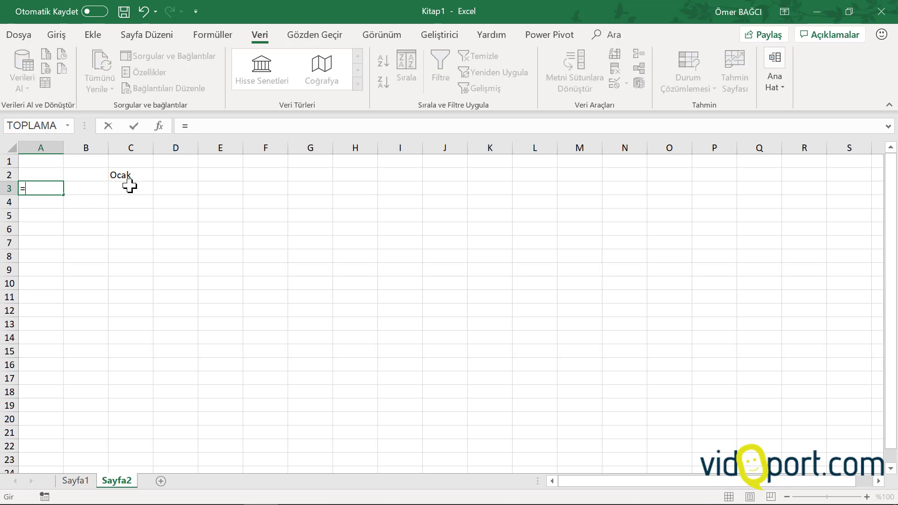
text(dü)
key(Tab)
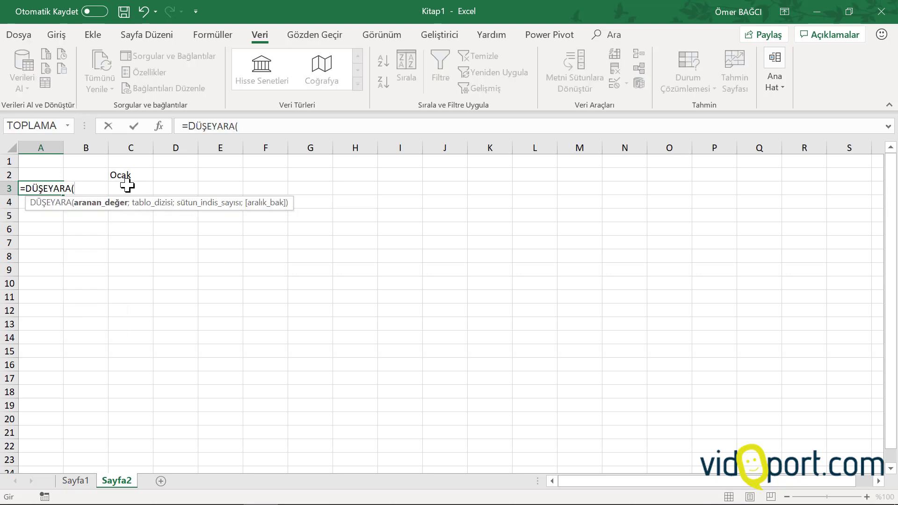
click(128, 174)
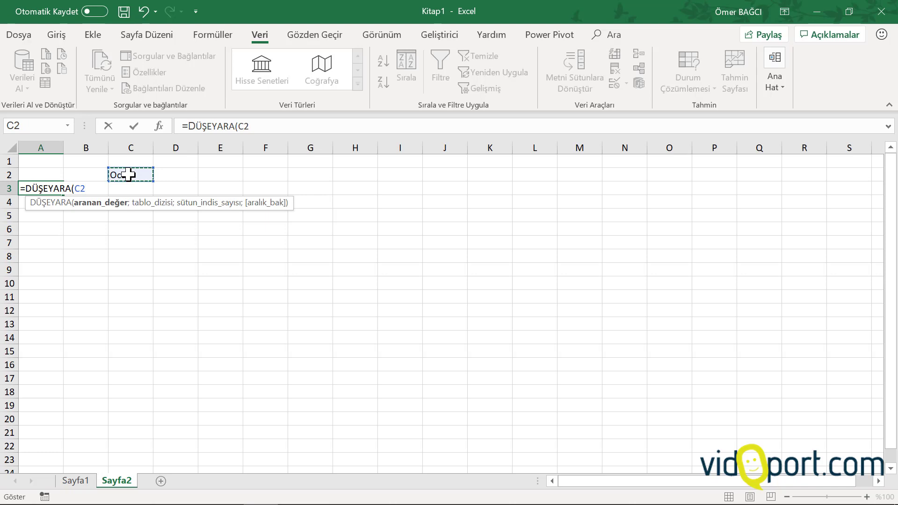
text(;)
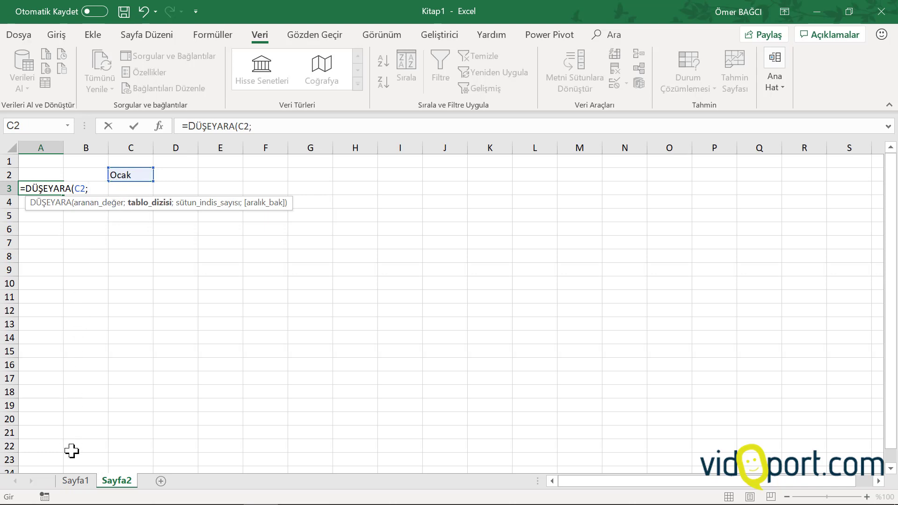
click(74, 481)
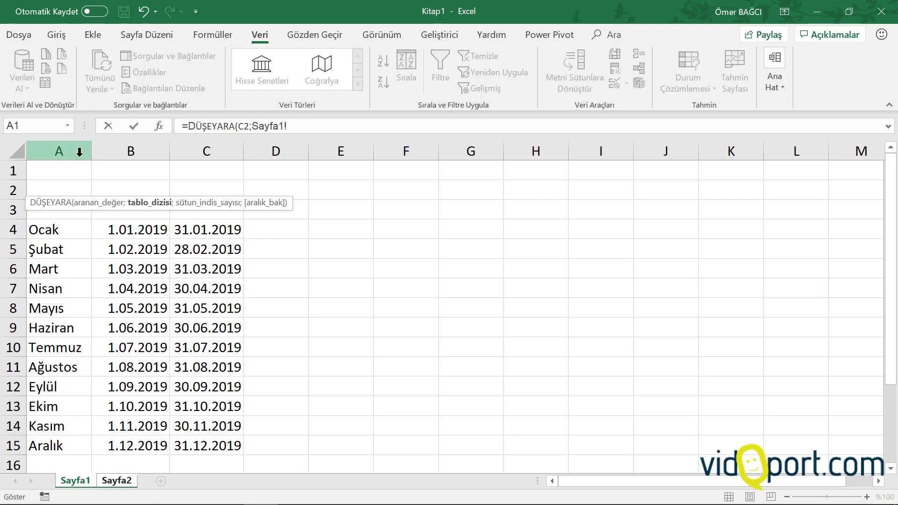
drag(74, 151, 126, 149)
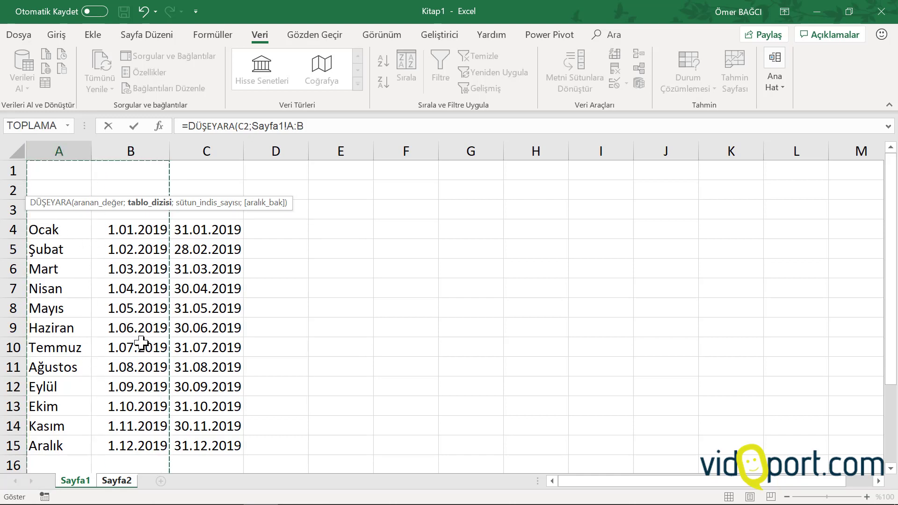
text(;2)
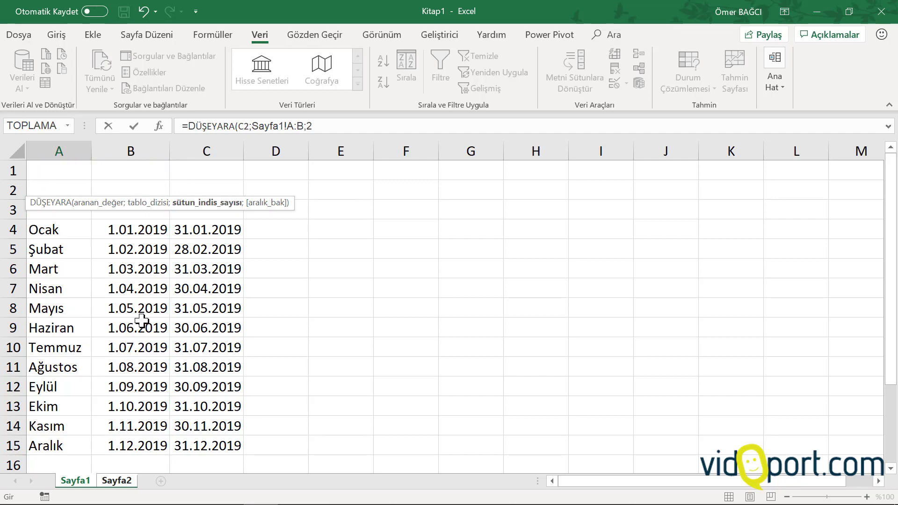
text(;0)
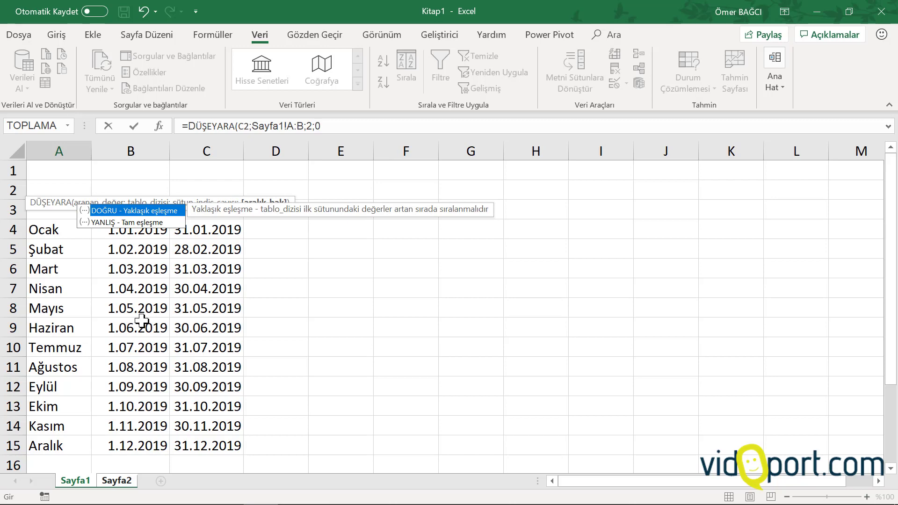
text())
- Commit the lookup, format A3 as a short date showing 1.01.2019, and widen column A
key(Return)
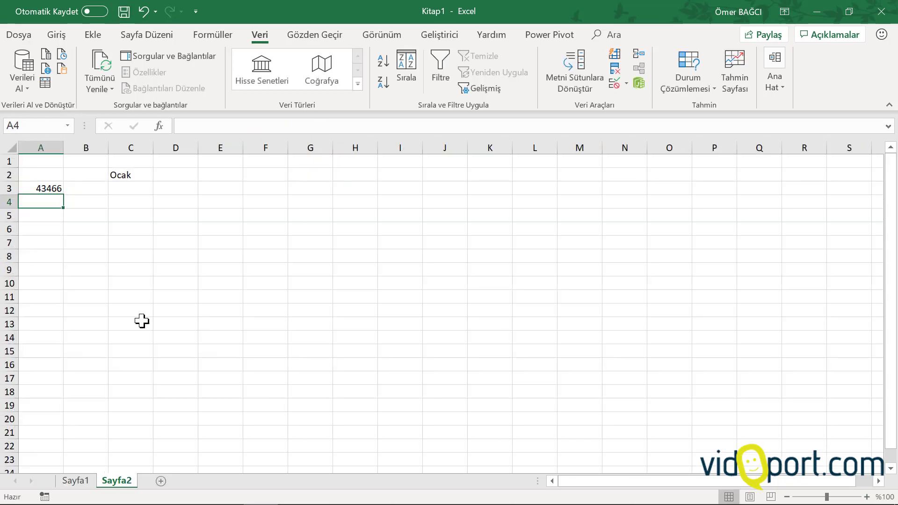
click(44, 187)
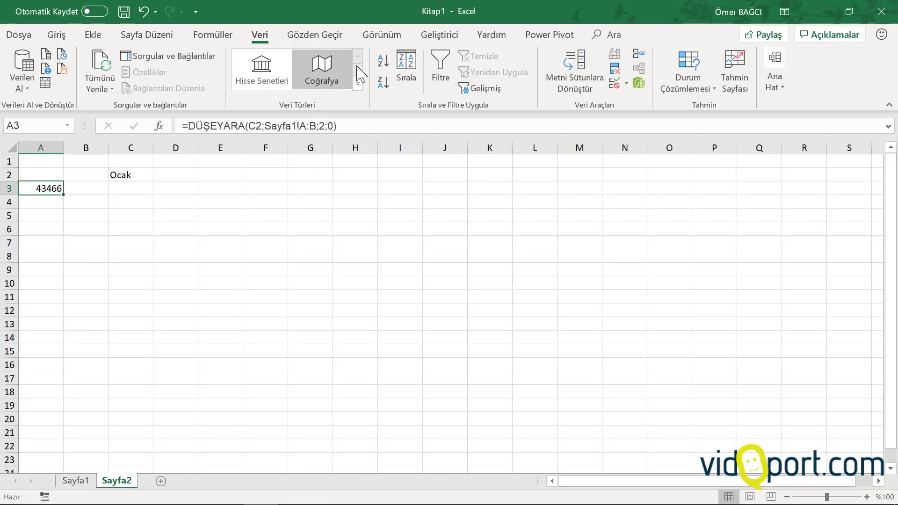
click(56, 34)
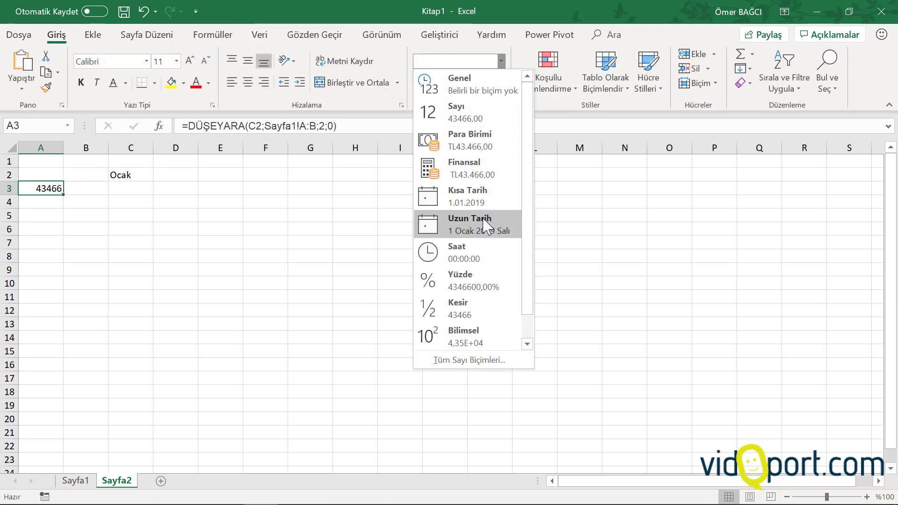
click(474, 201)
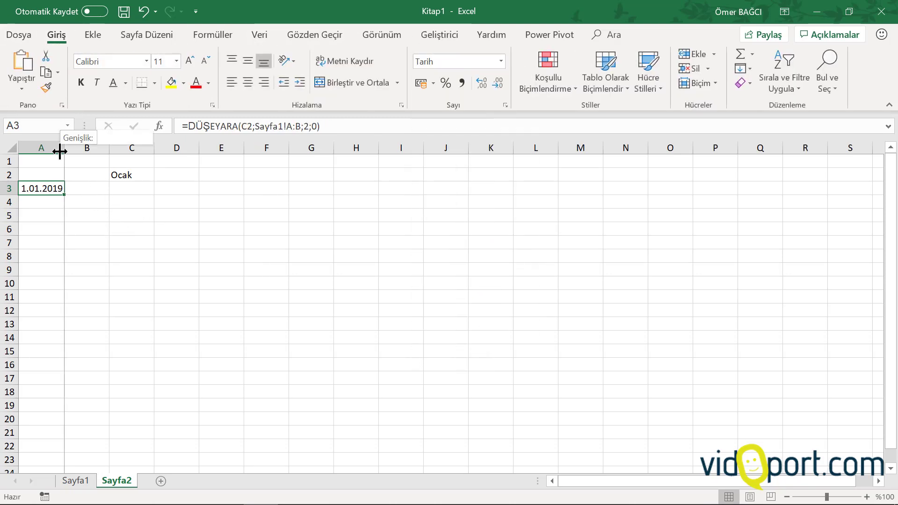
drag(59, 152, 80, 150)
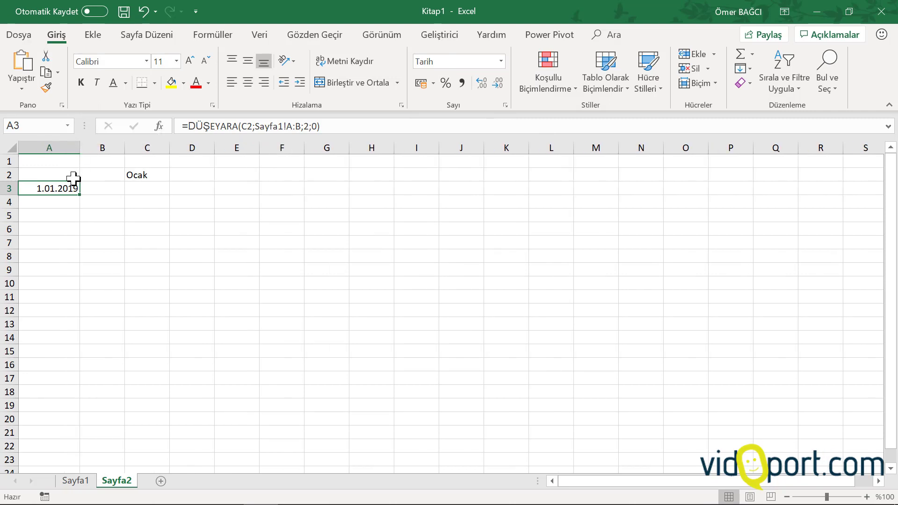
click(60, 203)
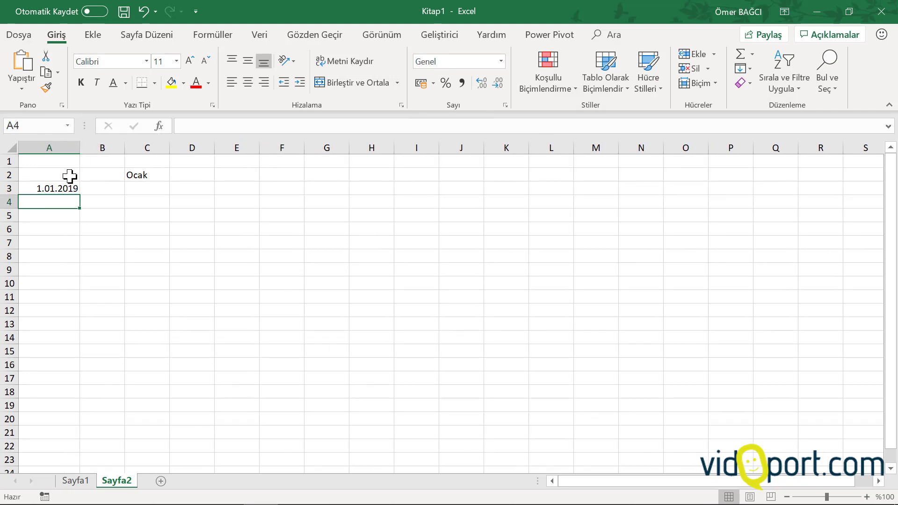
click(69, 187)
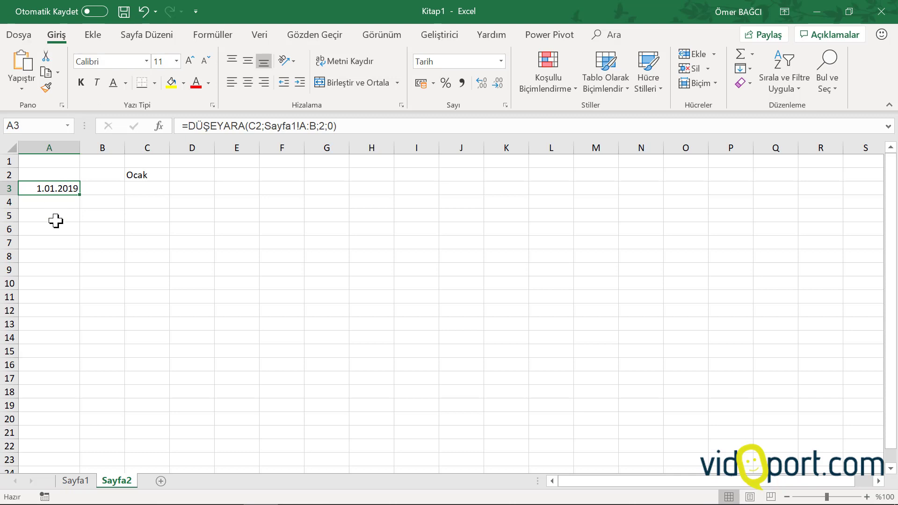
scroll(40, 355, down, 3)
scroll(40, 356, up, 3)
click(66, 204)
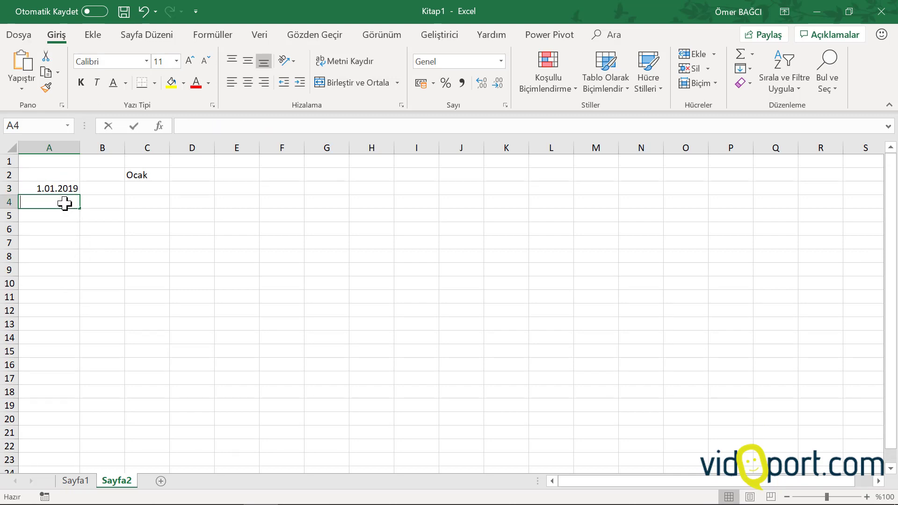
- Start an EĞER formula in A4 that tests A3
text(=Eğer)
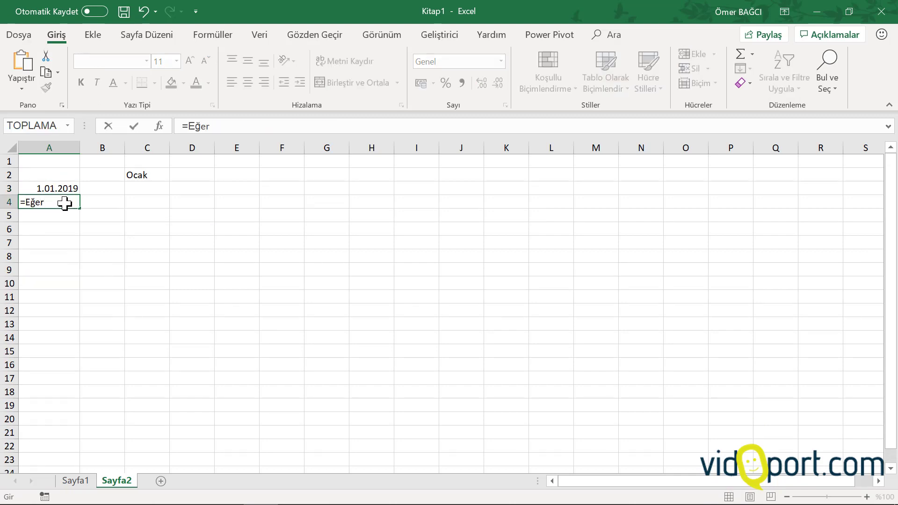
key(Escape)
ctrl+scroll(64, 204, up, 3)
ctrl+scroll(64, 204, up, 3)
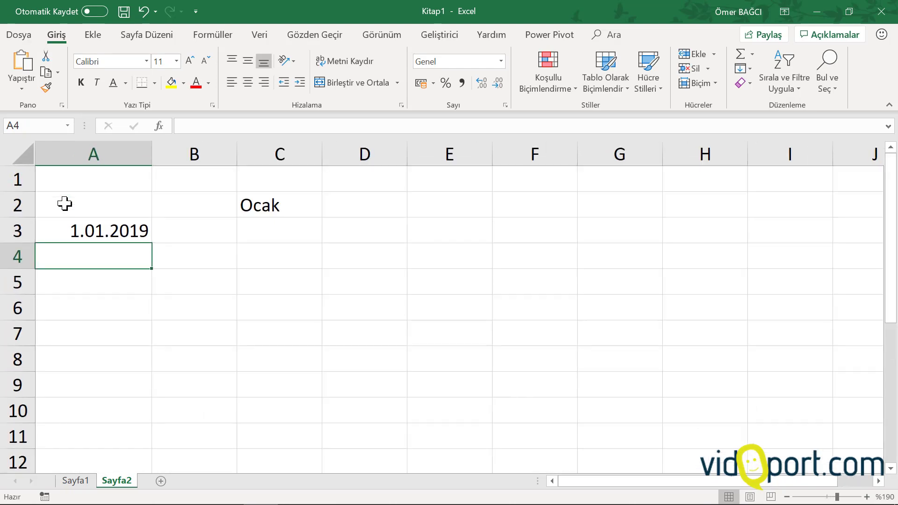
text(=eğer)
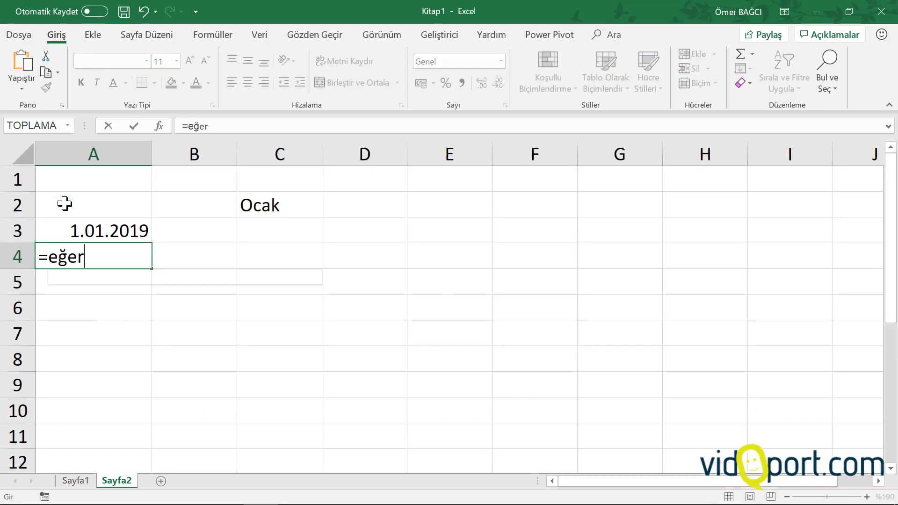
key(Tab)
click(113, 230)
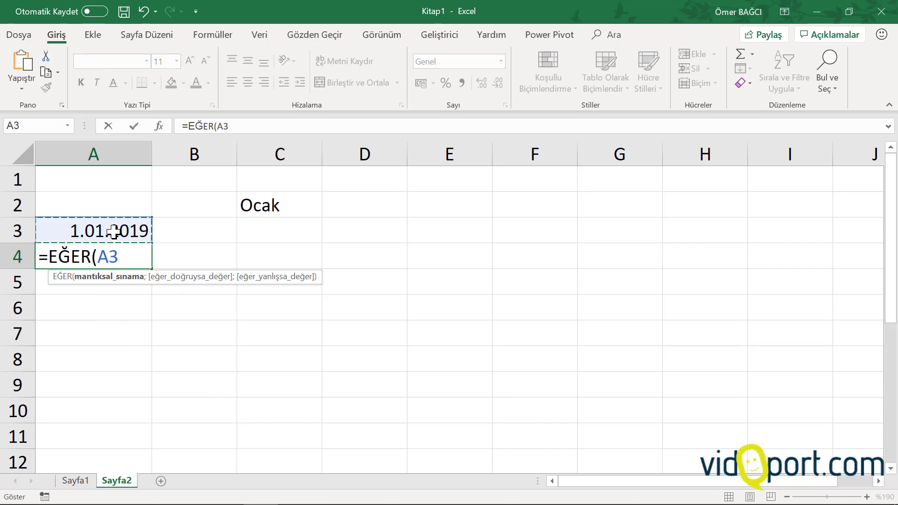
- Complete A4 as =EĞER(A3<=DÜŞEYARA($C$2;Sayfa1!A:C;3;0);A3+1;"") and commit it
text(<=)
text(düş)
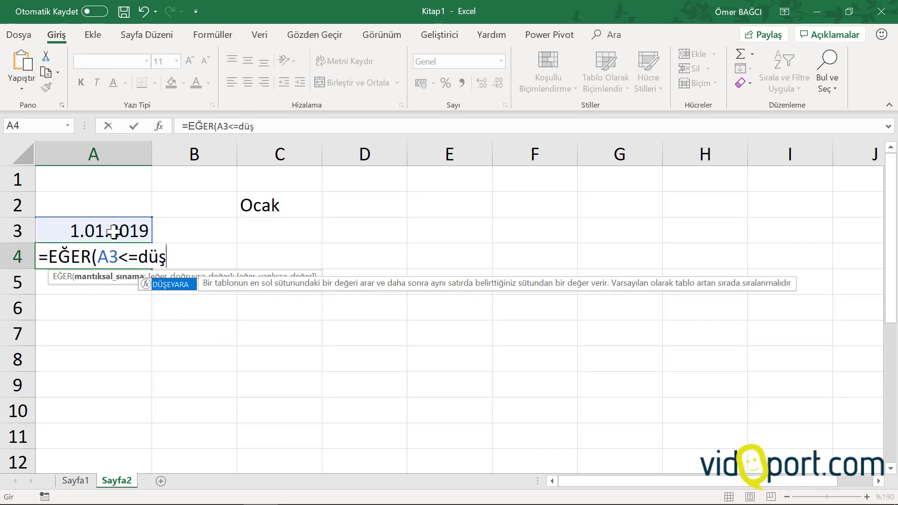
text(e)
key(Tab)
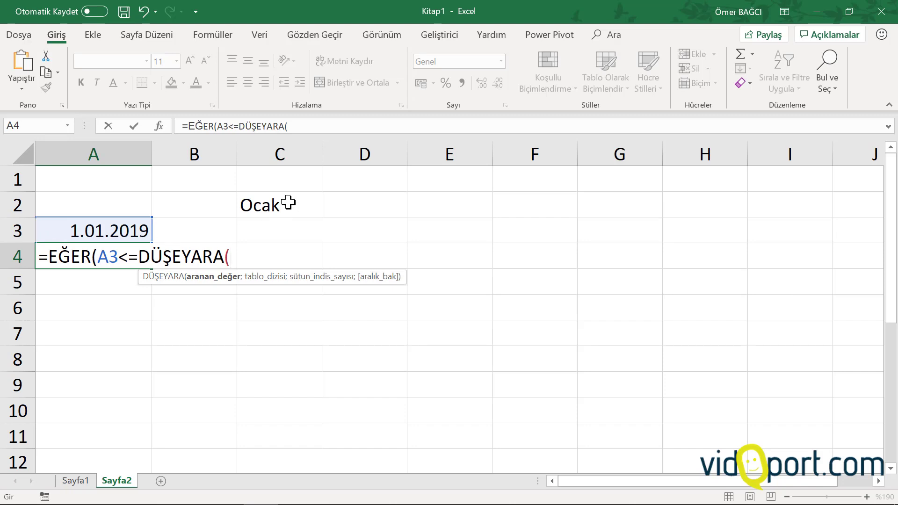
click(288, 201)
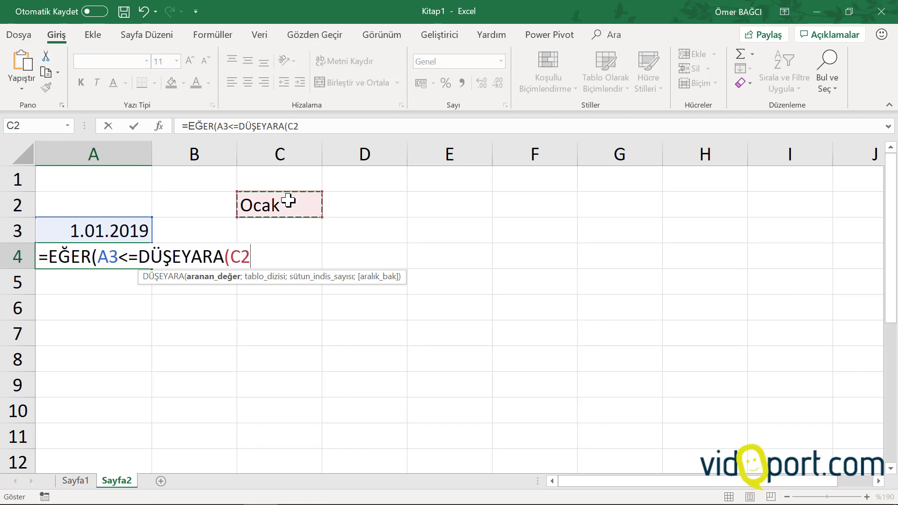
key(F4)
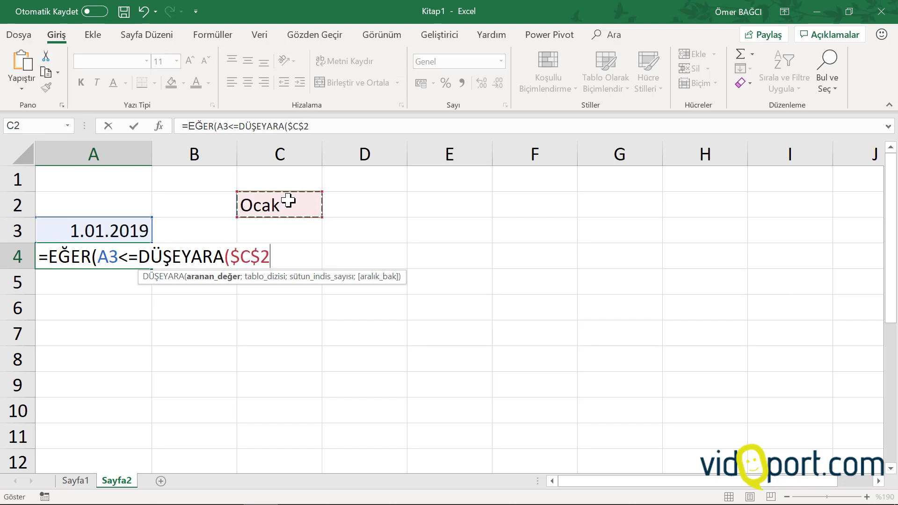
text(;)
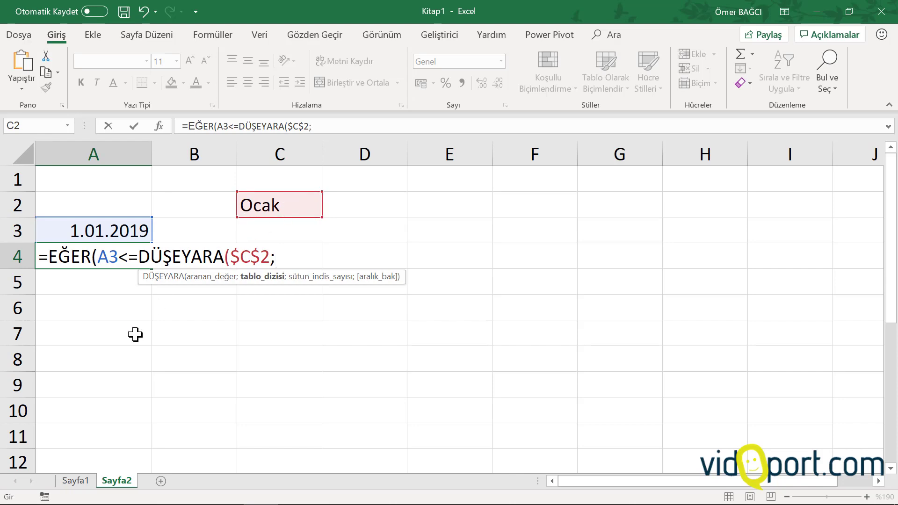
click(71, 481)
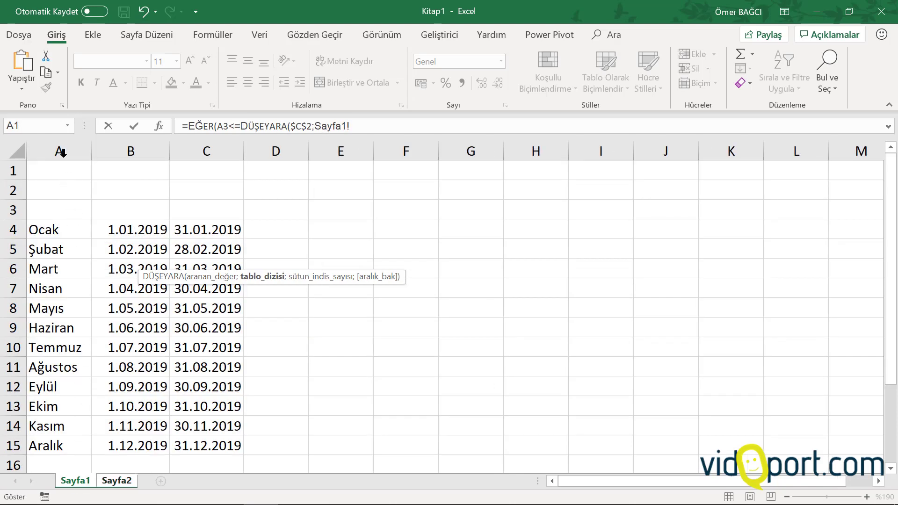
drag(60, 152, 188, 135)
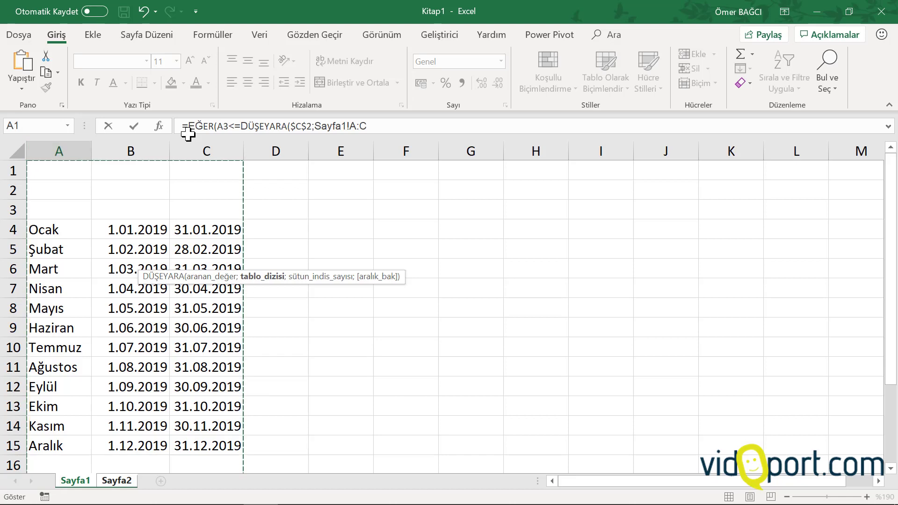
text(;3)
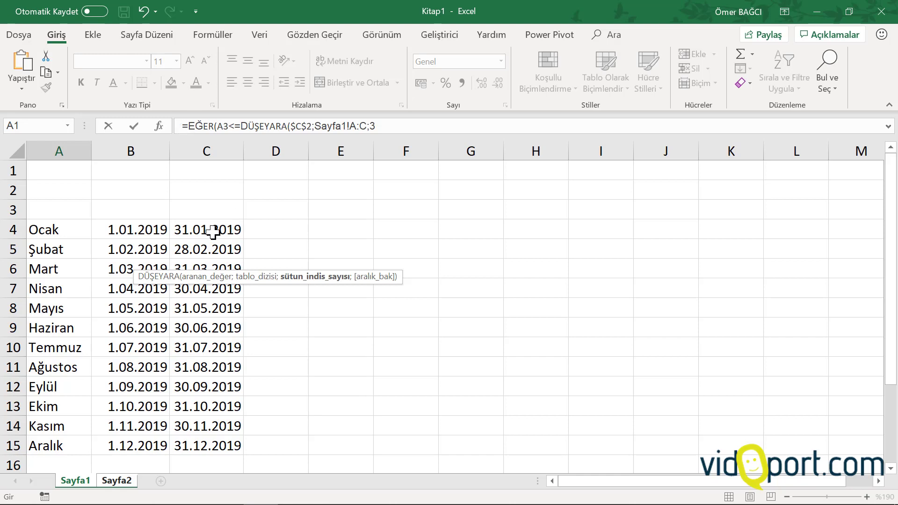
text(;)
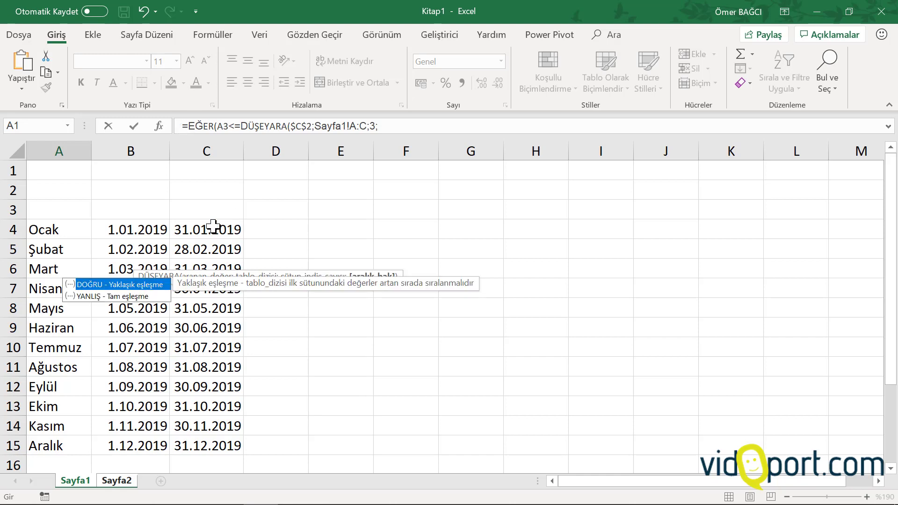
text(0))
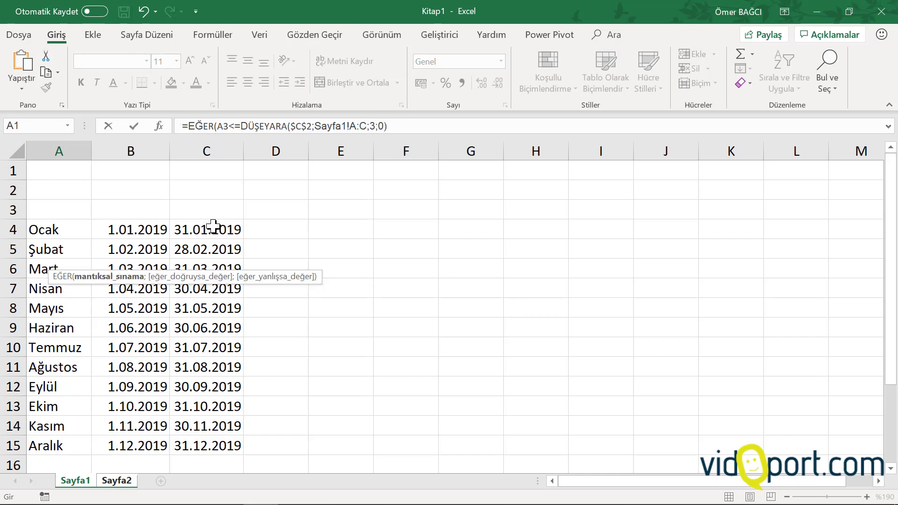
text(;)
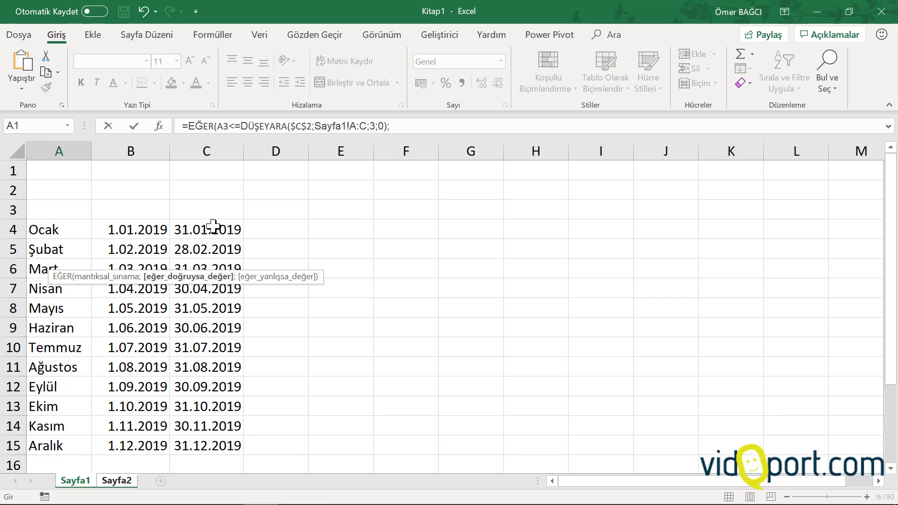
text(A3+1)
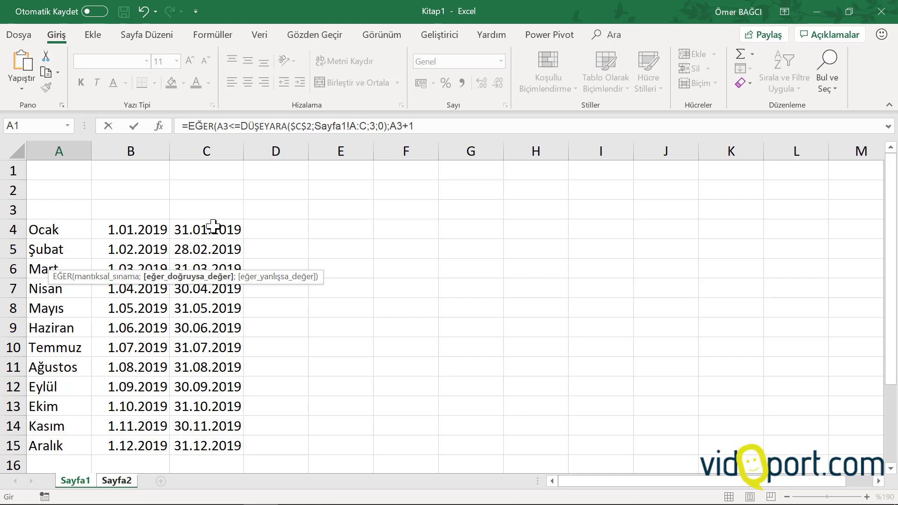
text(;"")
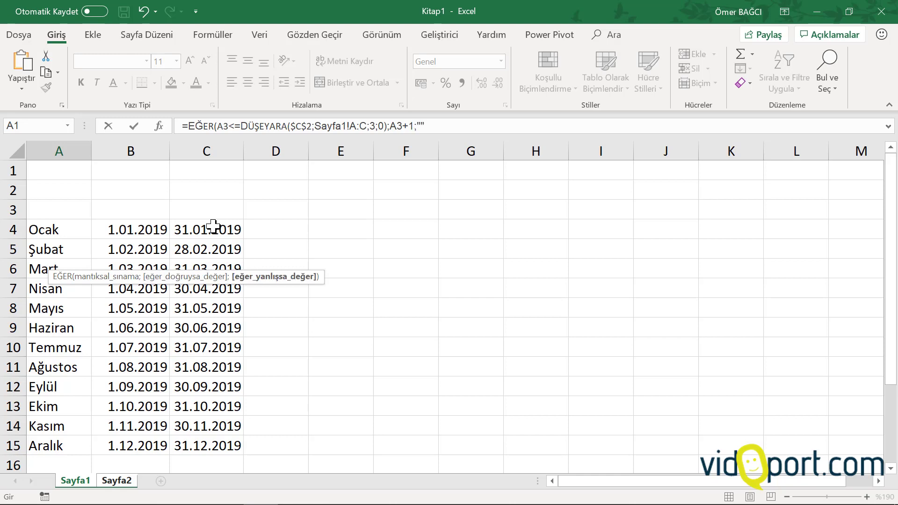
text())
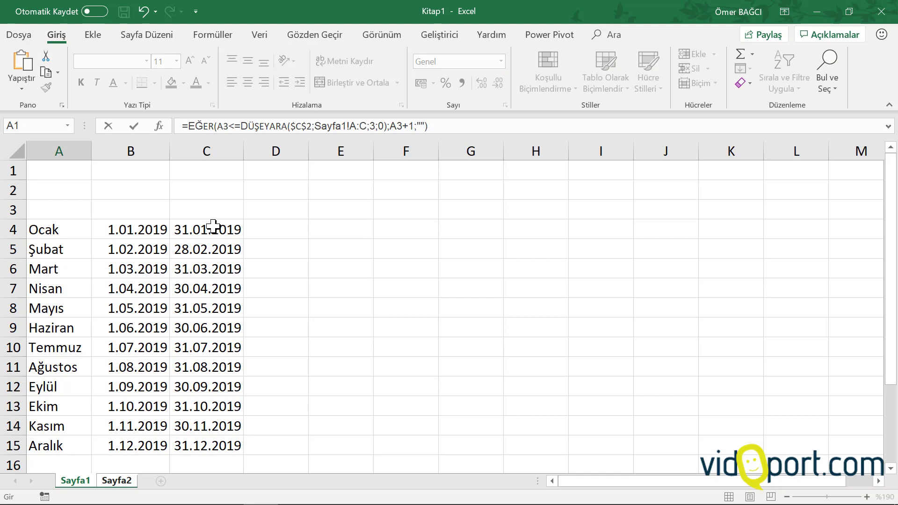
key(Return)
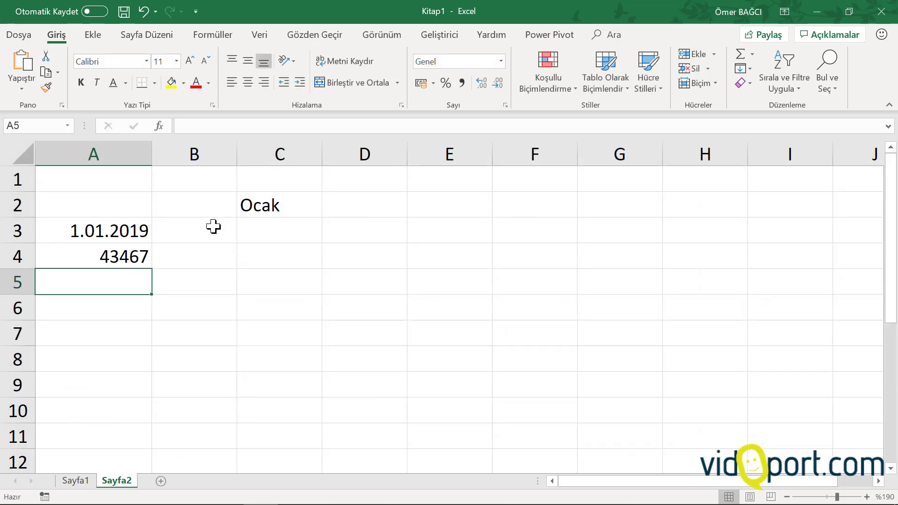
- Format A4's result as a short date
click(120, 254)
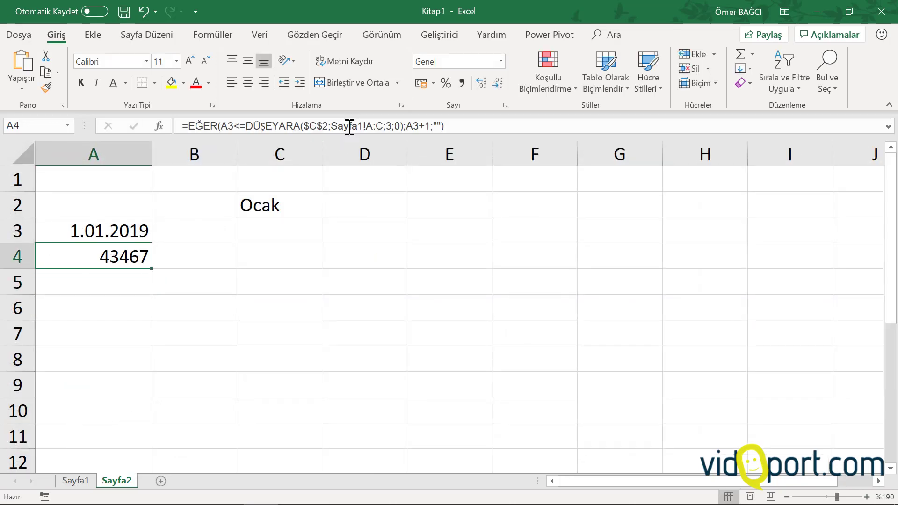
click(501, 61)
click(472, 250)
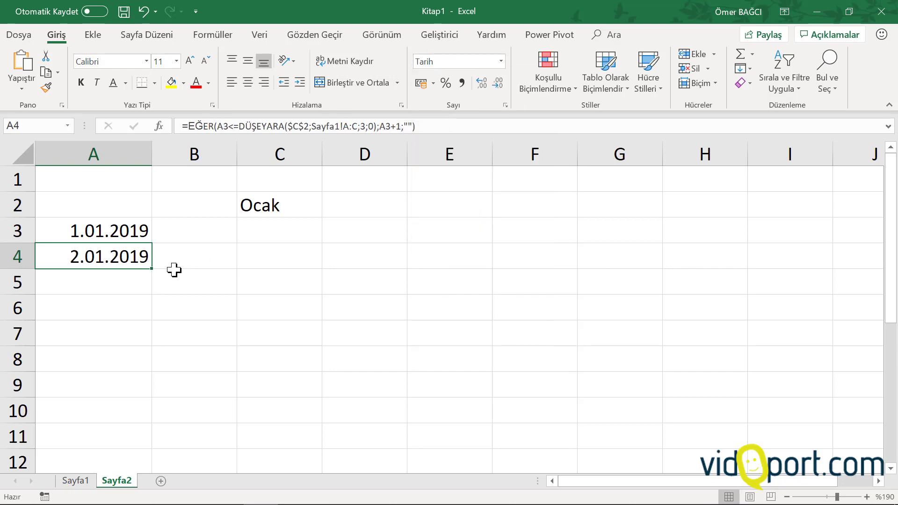
- Fill the A4 formula down to row 34, reaching 1.02.2019, and recheck A3 and A4
drag(152, 267, 125, 414)
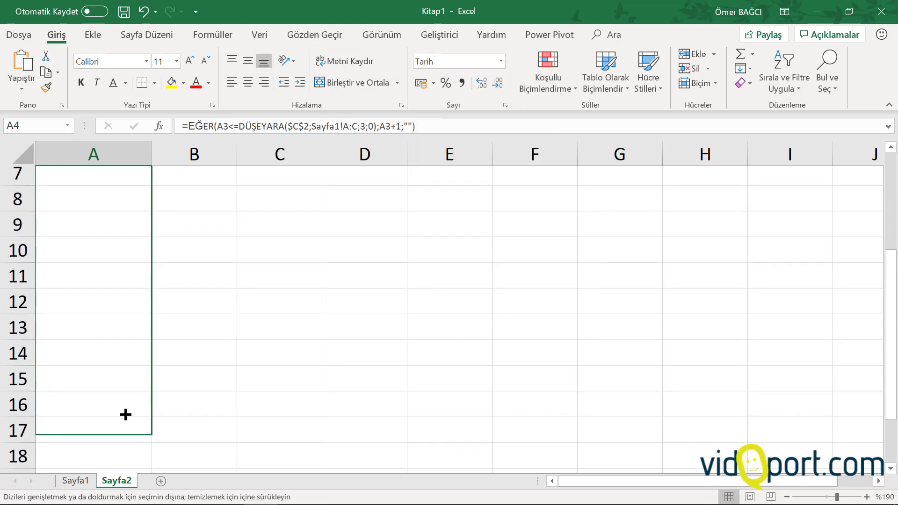
mouse_move(125, 414)
mouse_down()
mouse_move(163, 96)
mouse_move(93, 476)
mouse_move(149, 127)
mouse_up()
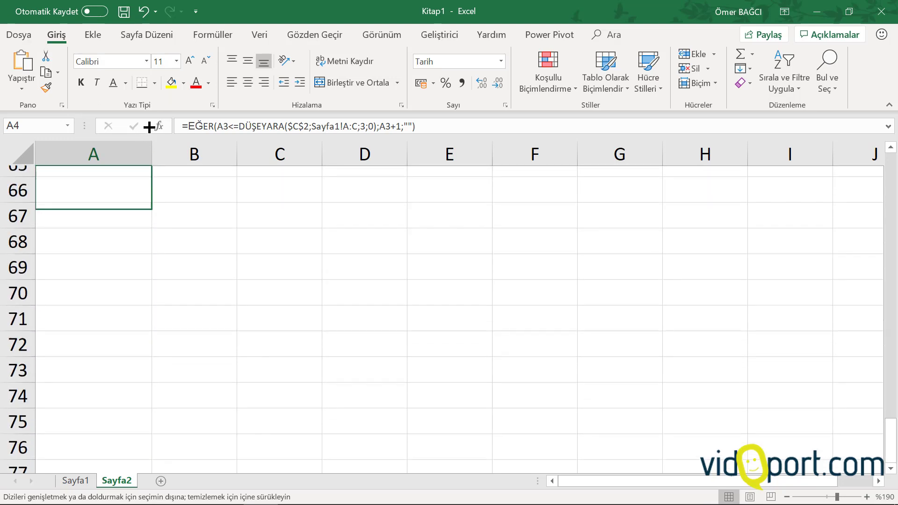
mouse_move(149, 128)
mouse_down()
mouse_move(103, 332)
mouse_move(147, 378)
mouse_up()
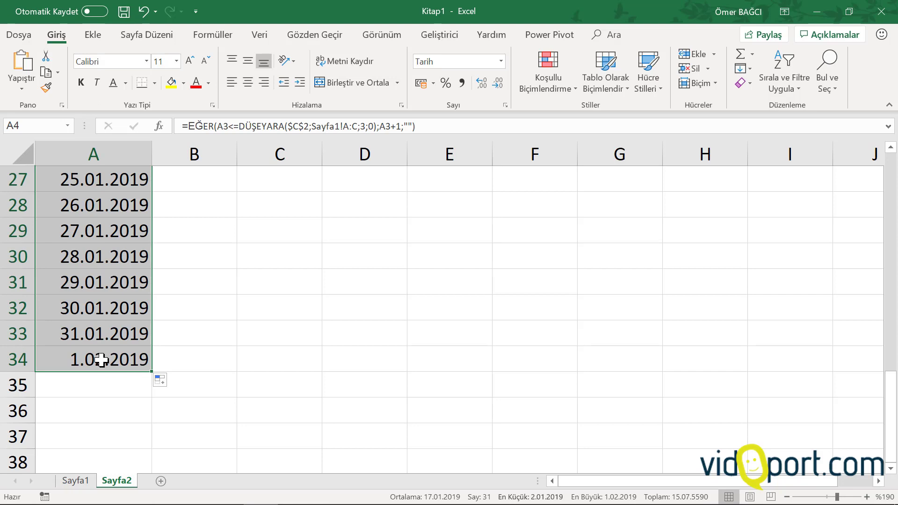
drag(151, 371, 136, 442)
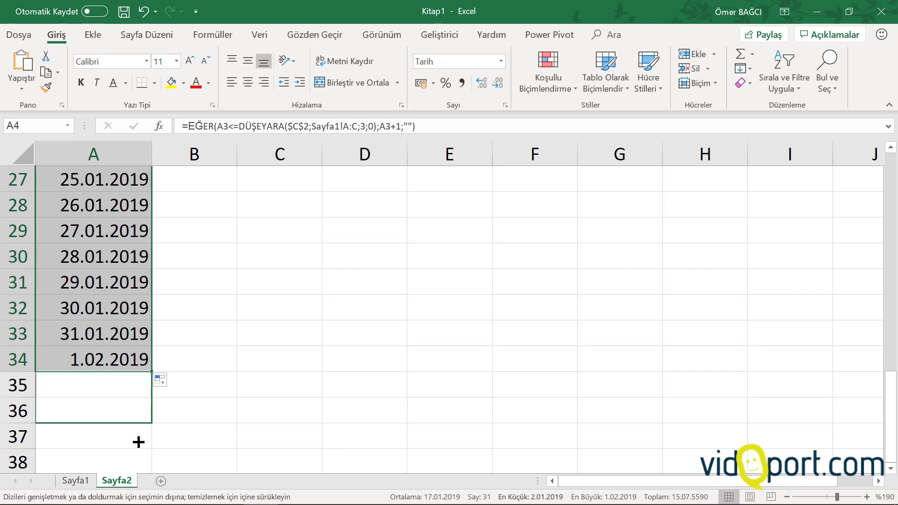
scroll(124, 392, up, 1)
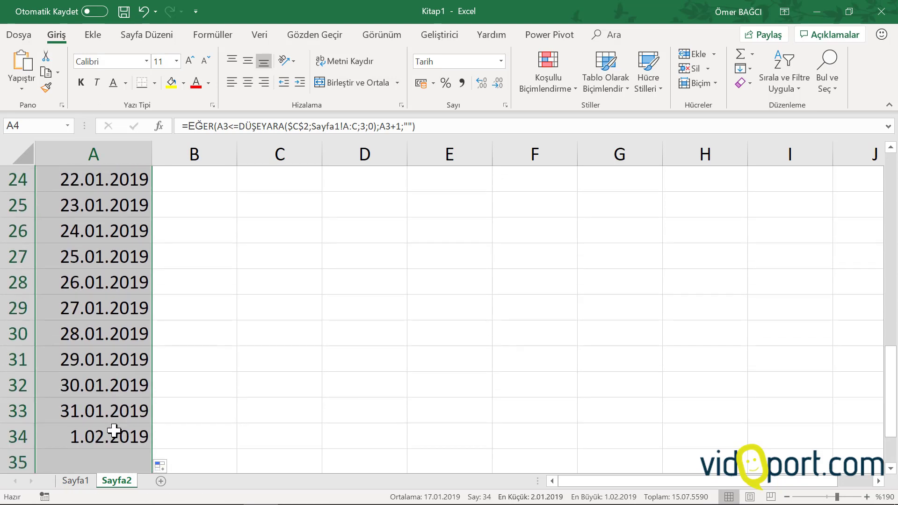
drag(126, 402, 105, 433)
scroll(100, 247, up, 3)
scroll(98, 247, up, 5)
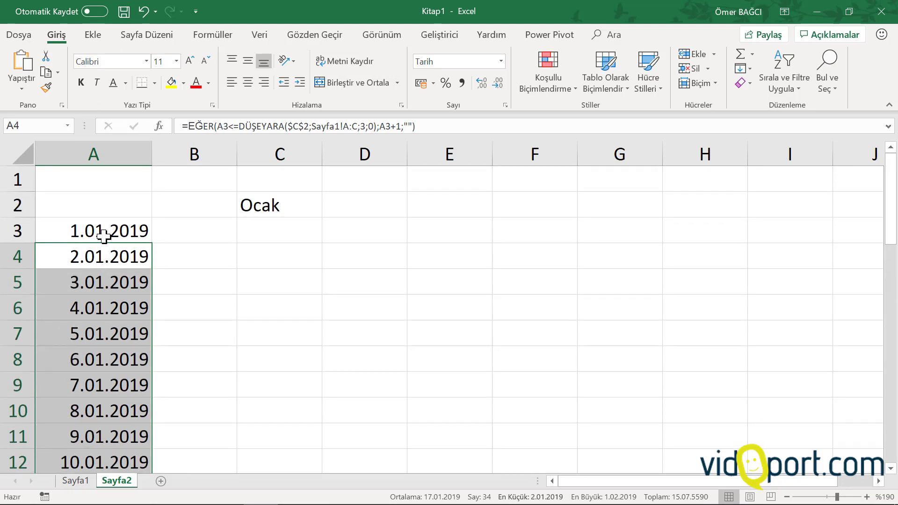
click(105, 234)
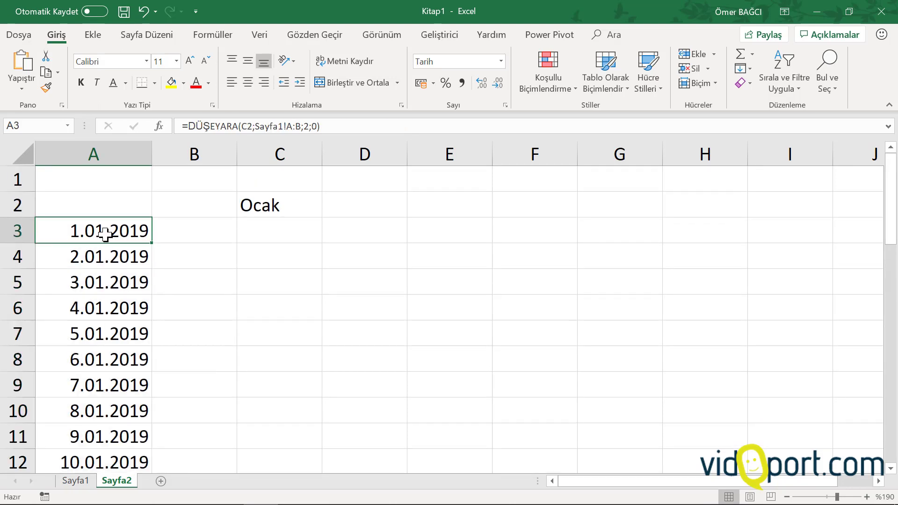
click(104, 256)
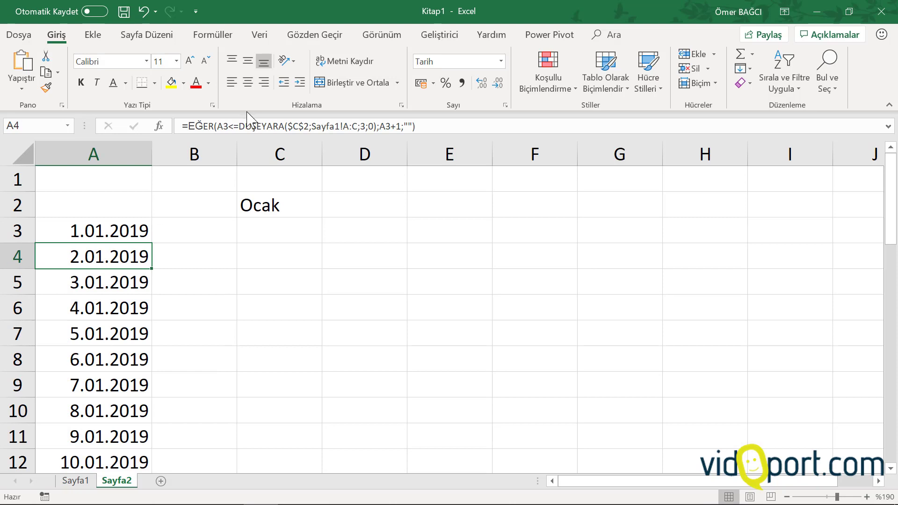
- Review A4's EĞER/DÜŞEYARA formula and keep it unchanged
double_click(109, 256)
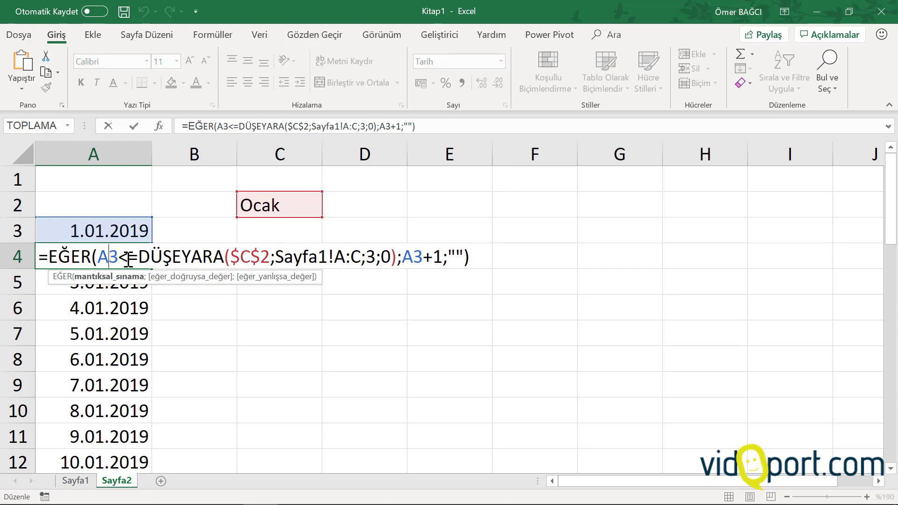
drag(129, 260, 137, 262)
click(389, 257)
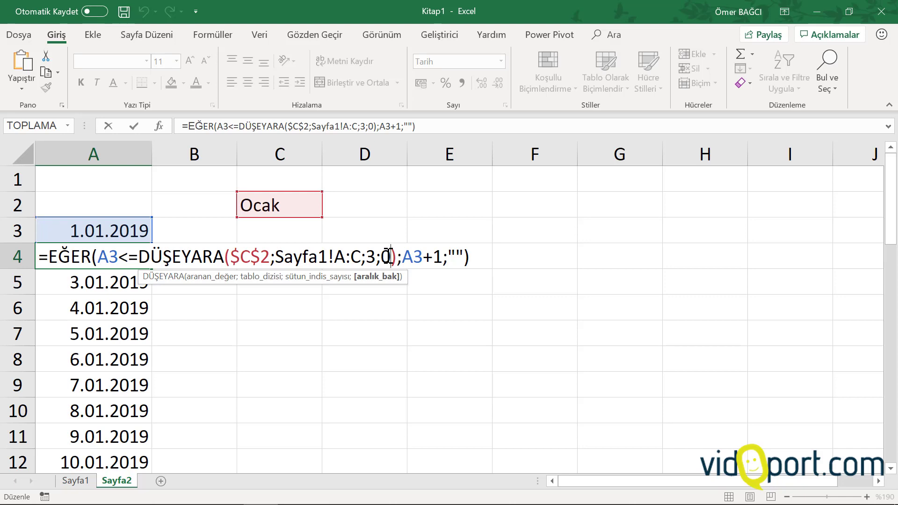
key(Return)
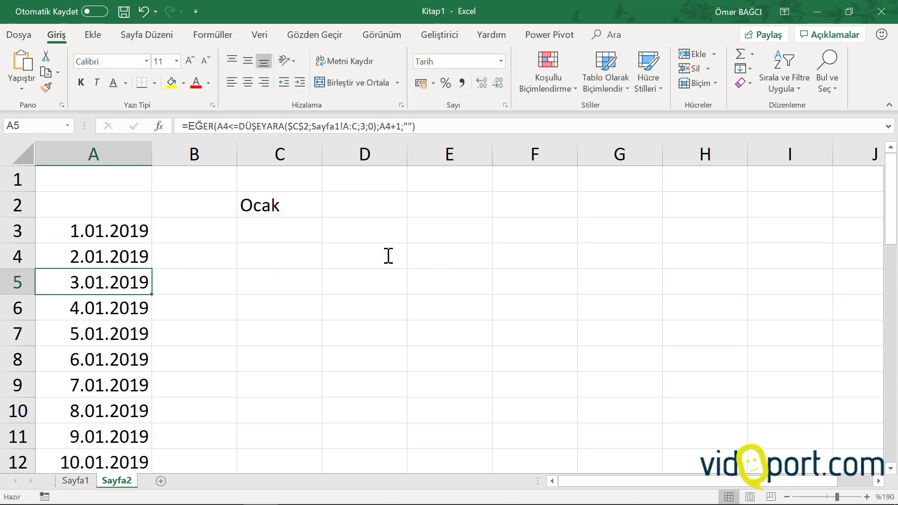
- Pick Şubat from C2's month dropdown
click(291, 201)
click(328, 212)
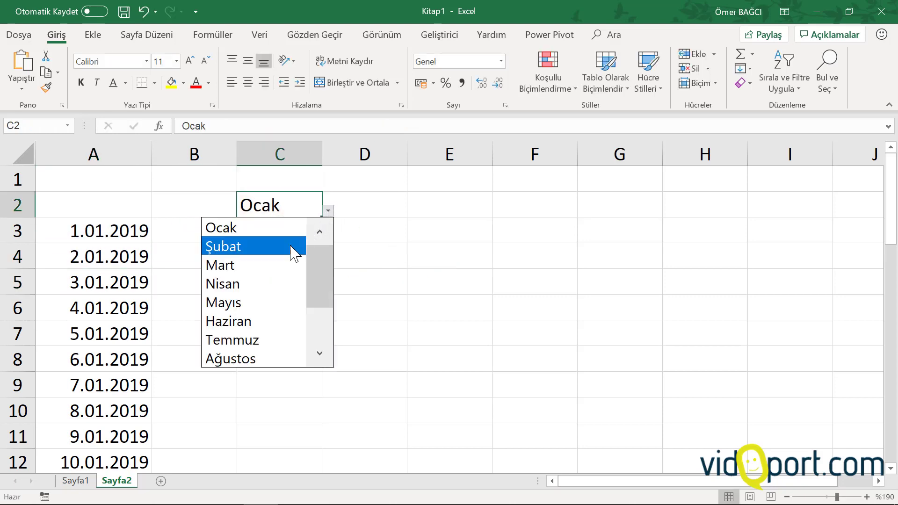
click(296, 252)
scroll(234, 261, down, 4)
scroll(144, 265, down, 3)
scroll(143, 266, down, 1)
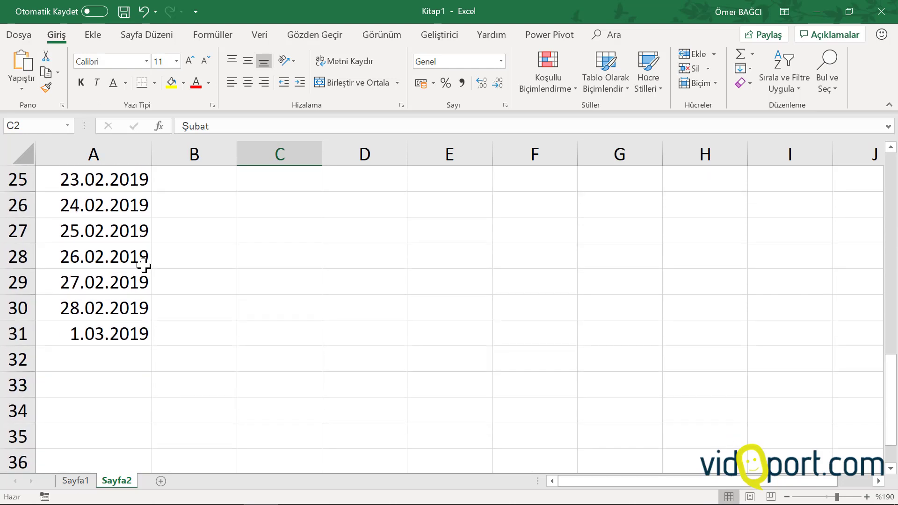
- Check the formulas in A31, A3 and A4 for the February dates
click(94, 336)
scroll(154, 303, up, 8)
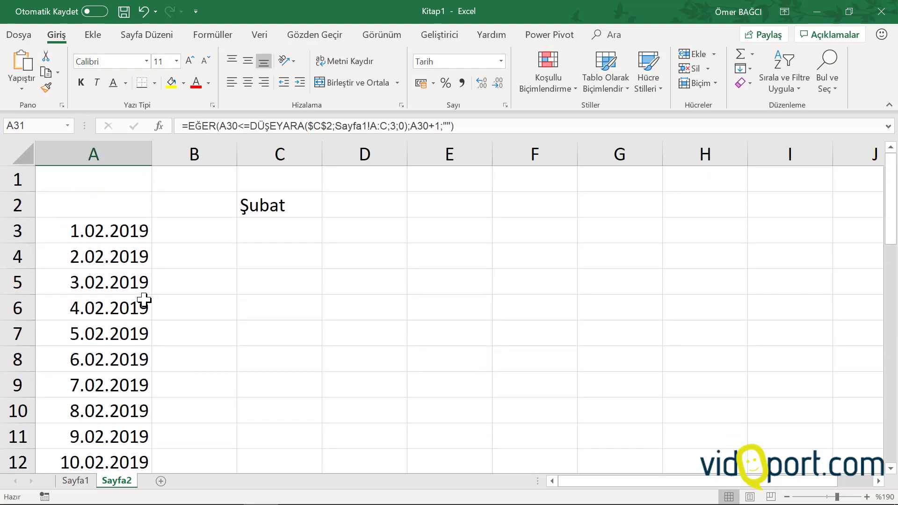
click(88, 240)
click(86, 252)
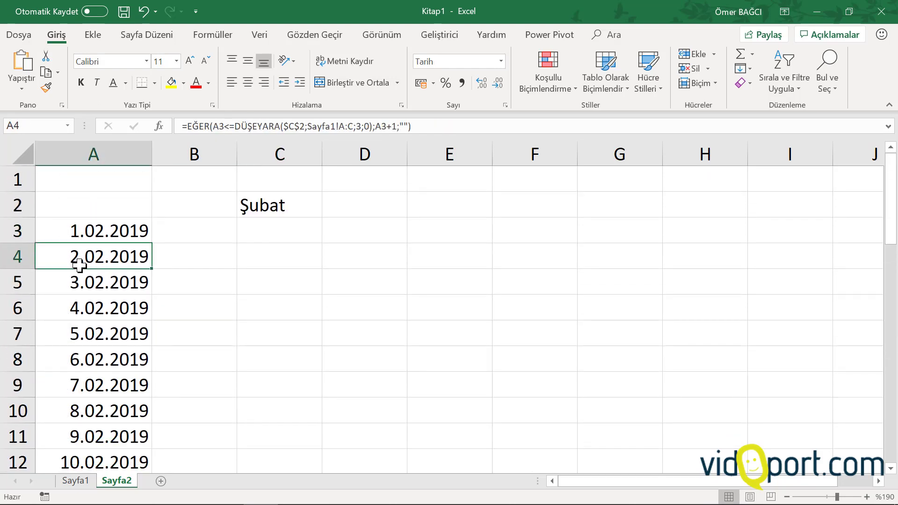
double_click(85, 255)
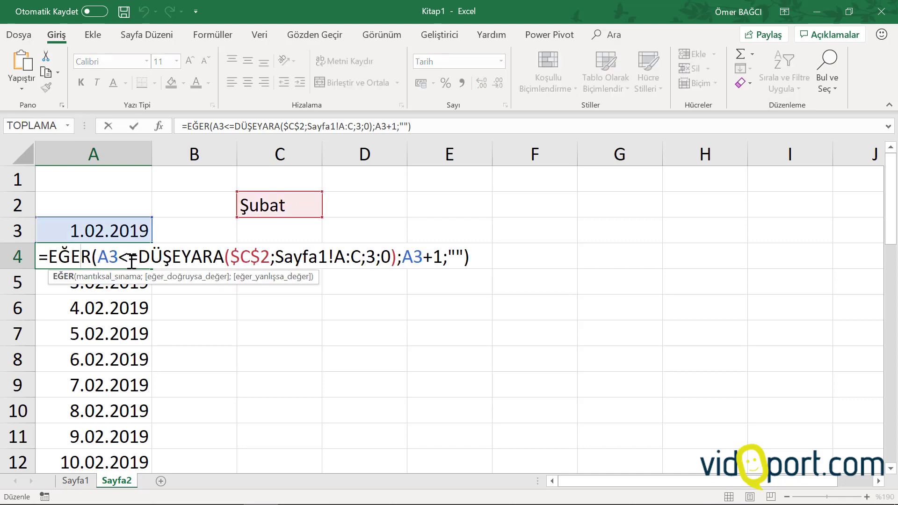
- Change A4's EĞER condition to test (A3+1) against the month end
key(Escape)
double_click(130, 257)
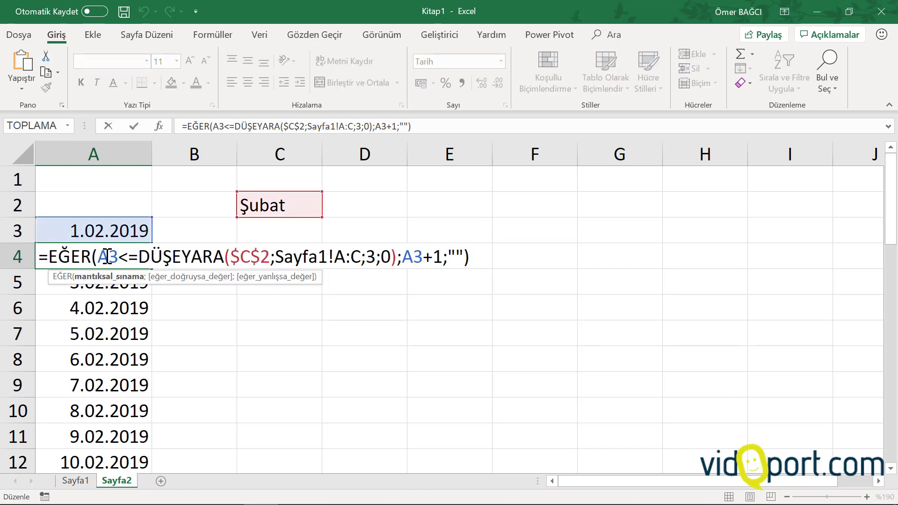
click(106, 257)
key(Right)
key(Right)
text(+)
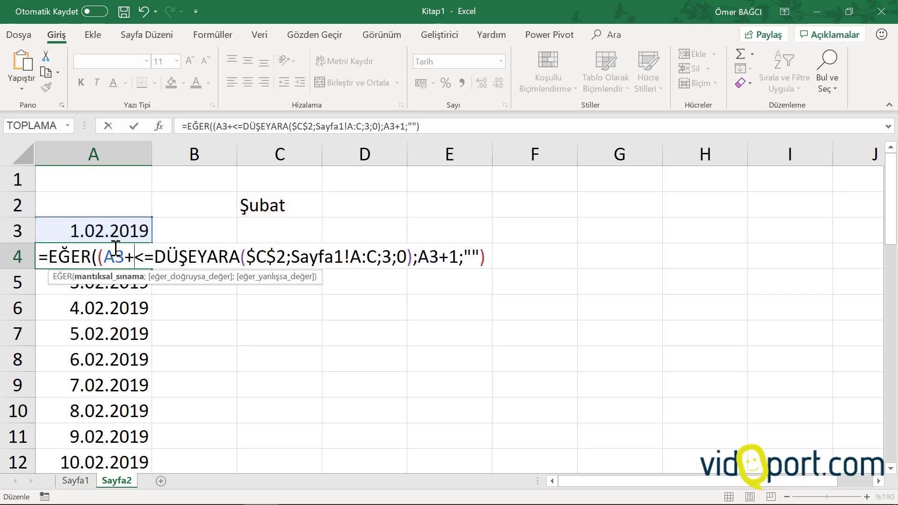
text(1)
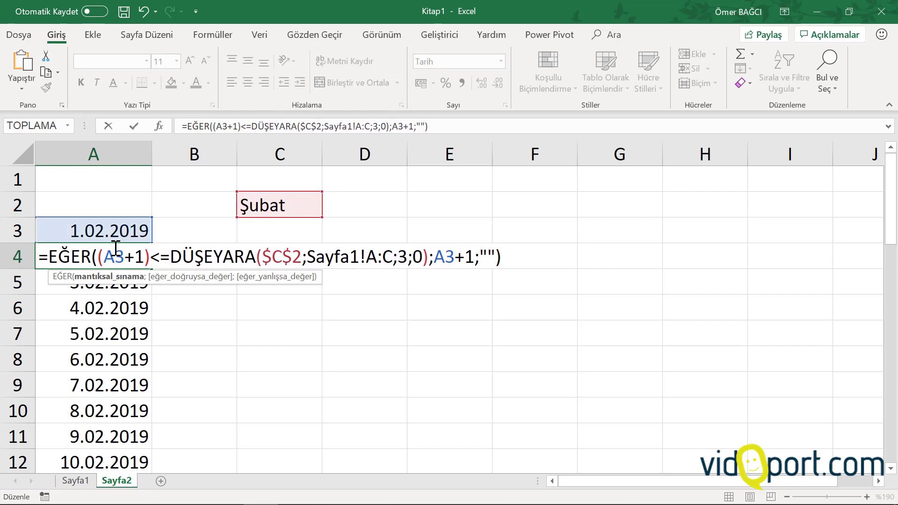
key(Return)
- Fill the revised A4 formula down column A so February stops at 28.02.2019
click(115, 250)
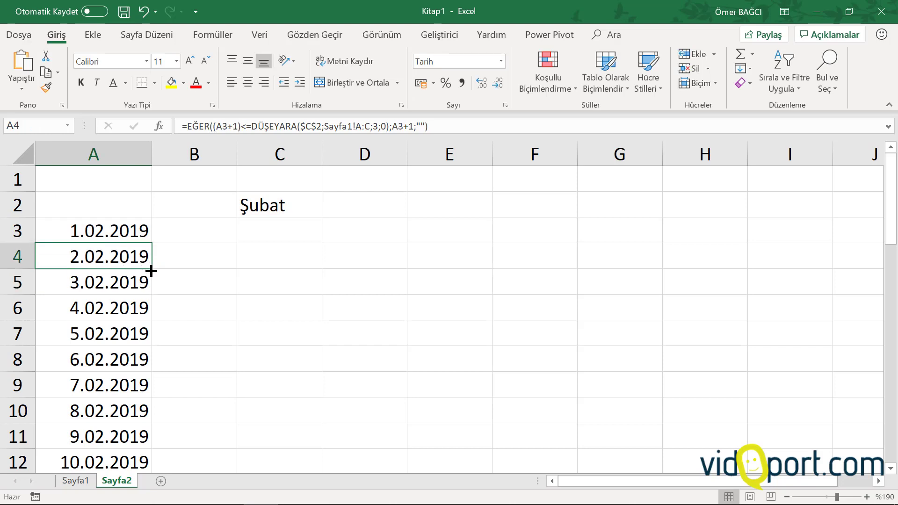
double_click(151, 271)
scroll(149, 270, down, 3)
scroll(149, 270, down, 4)
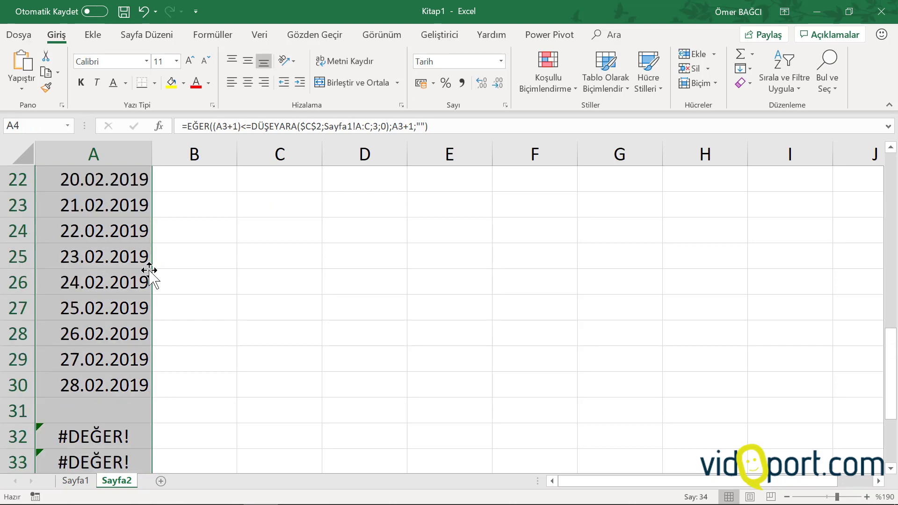
scroll(150, 270, down, 2)
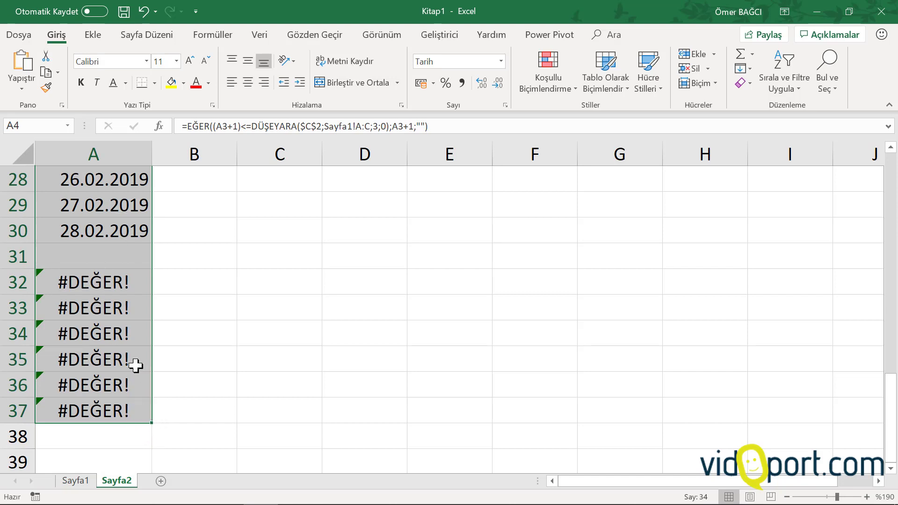
scroll(120, 337, up, 3)
scroll(120, 337, up, 6)
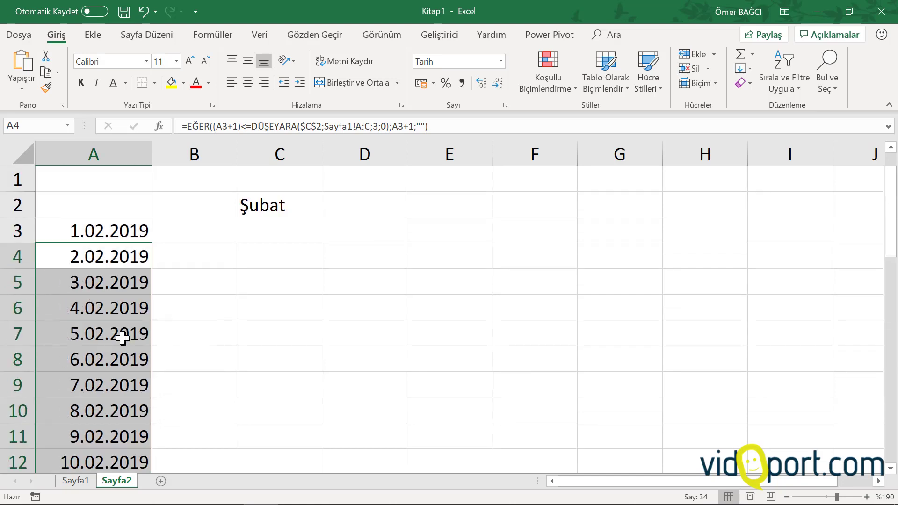
click(122, 257)
- Wrap A4's formula in EĞERHATA so errors show as blank text
double_click(123, 256)
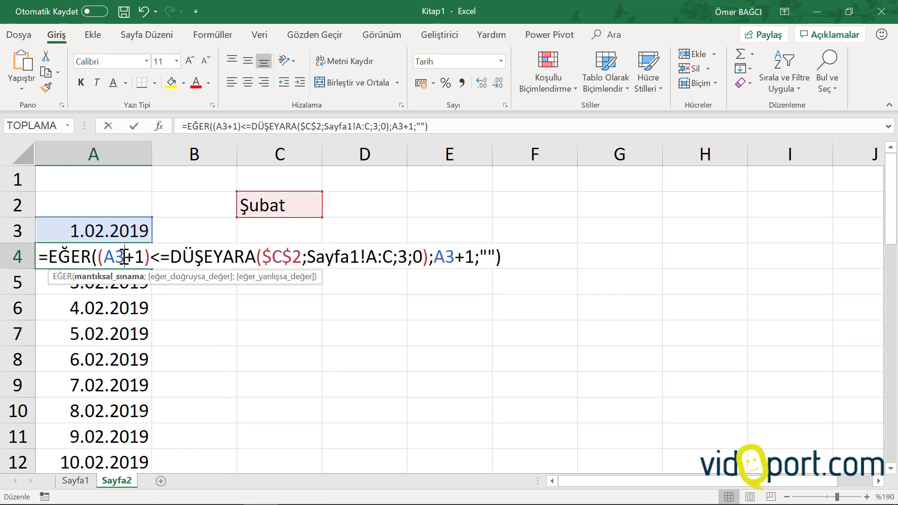
click(50, 257)
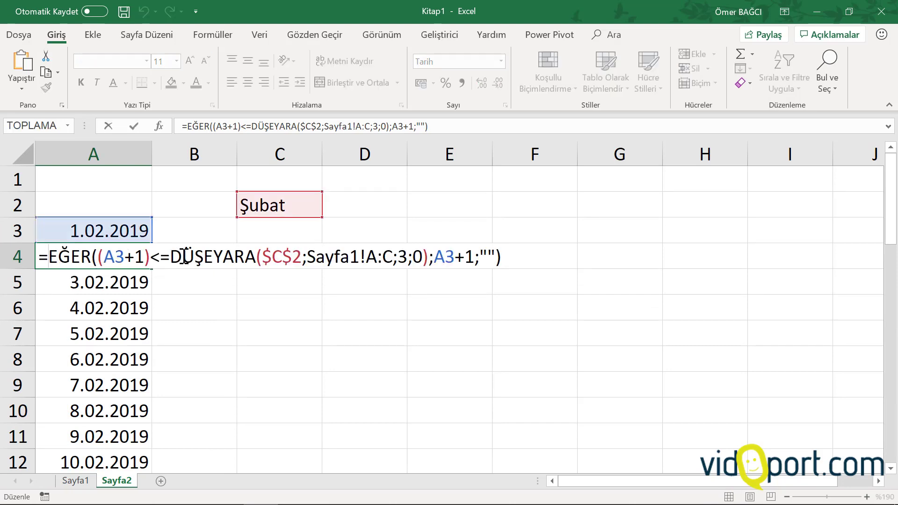
text(eğerhaa)
key(BackSpace)
key(BackSpace)
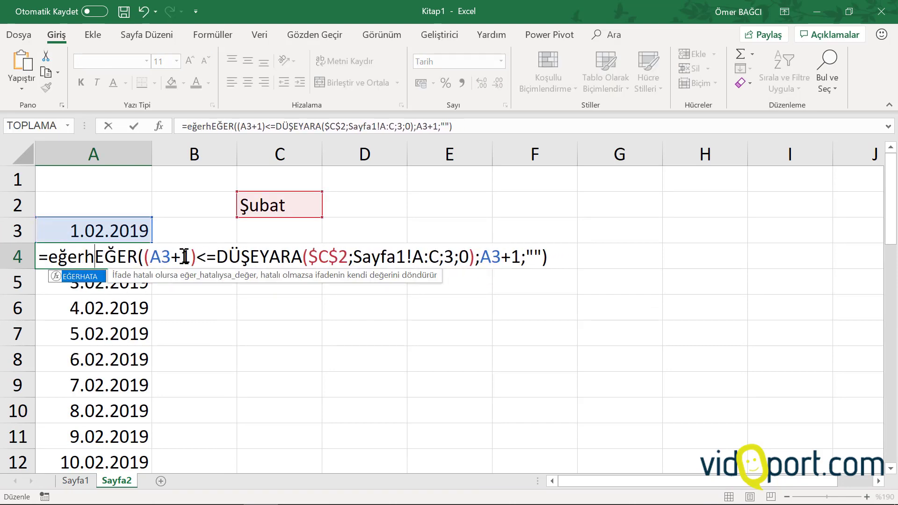
text(ata()
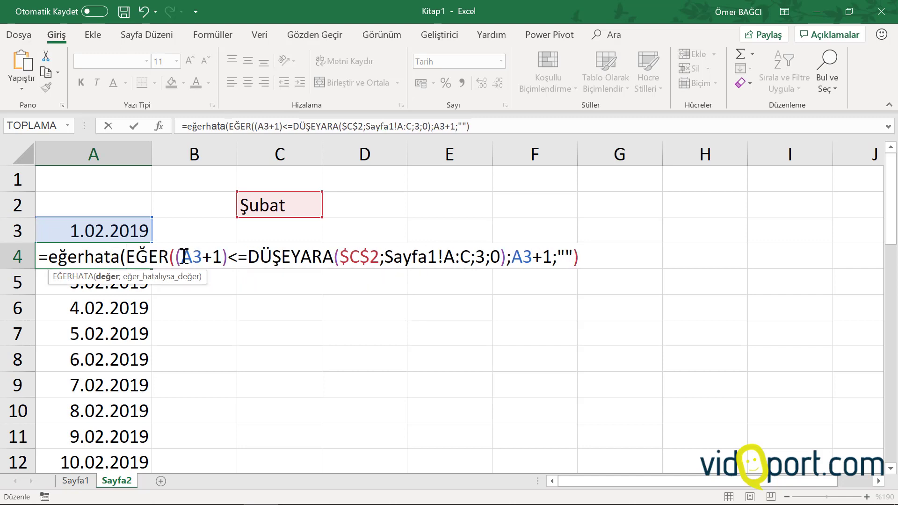
click(513, 122)
text(;)
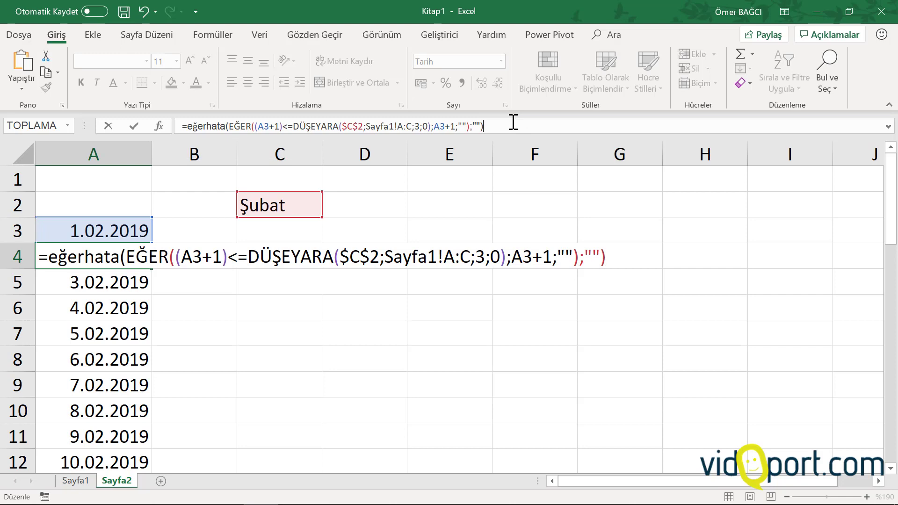
key(Return)
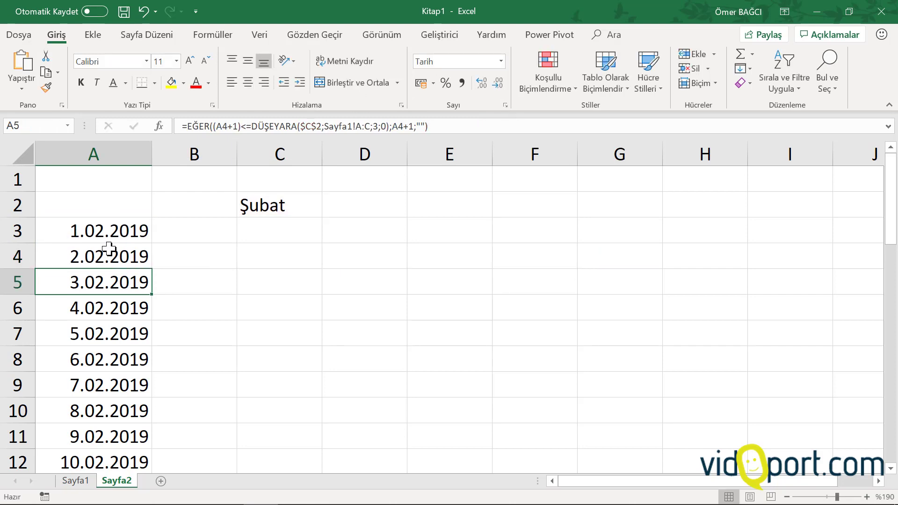
- Select the dates down column A and confirm rows 31–37 are now blank
click(82, 255)
key(ctrl+shift+Down)
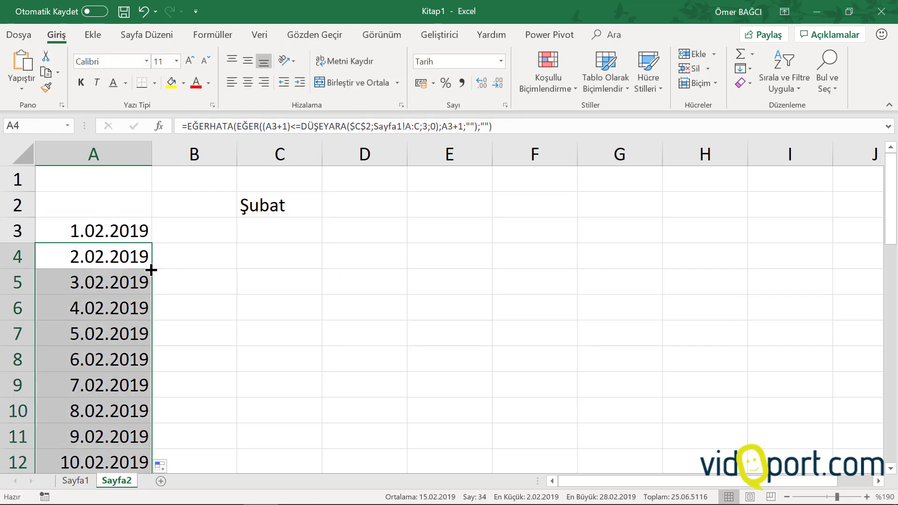
scroll(150, 269, down, 3)
scroll(150, 269, up, 3)
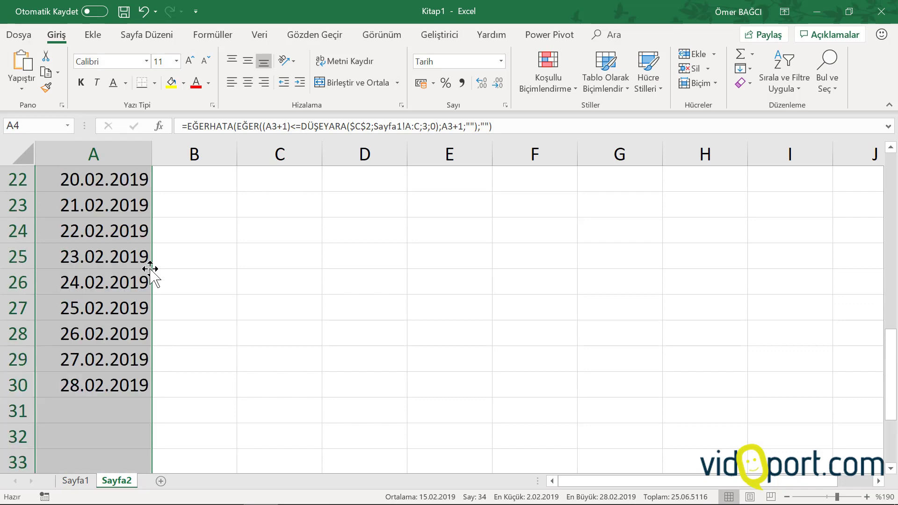
scroll(150, 269, up, 4)
ctrl+scroll(150, 269, down, 2)
ctrl+scroll(150, 269, down, 1)
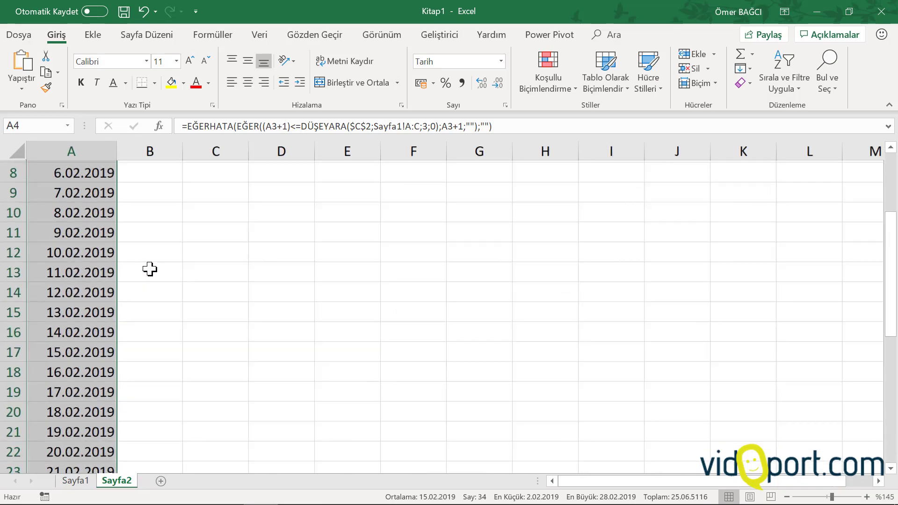
ctrl+scroll(150, 269, down, 2)
ctrl+scroll(150, 269, down, 1)
ctrl+scroll(149, 269, down, 2)
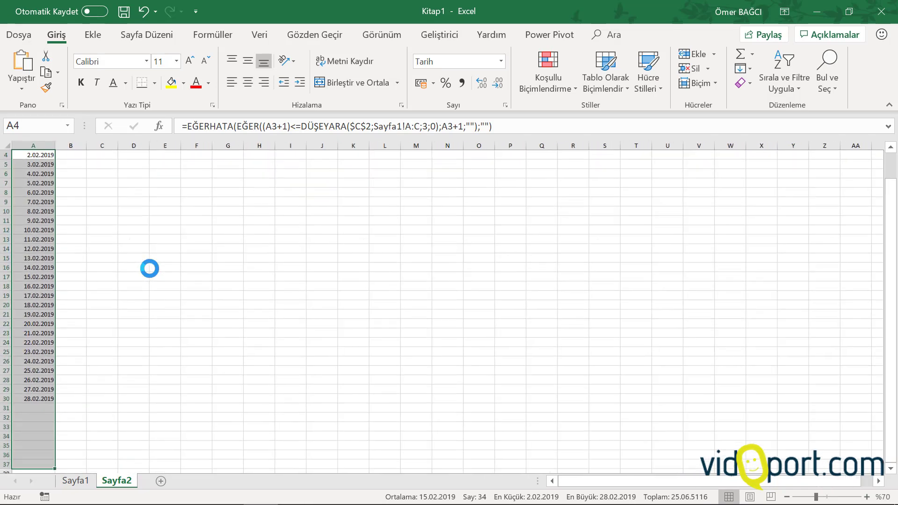
- Pick Mart in the C2 month dropdown and check the March dates in column A
click(102, 291)
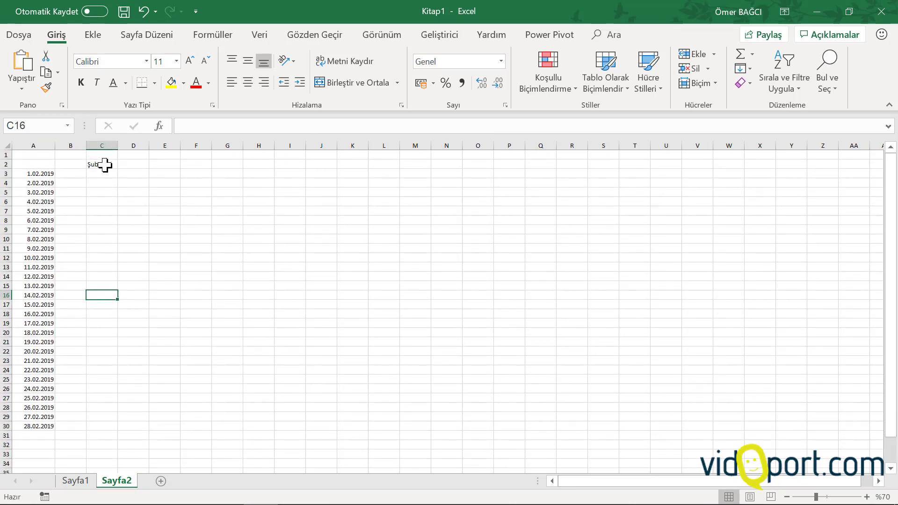
click(103, 163)
click(122, 164)
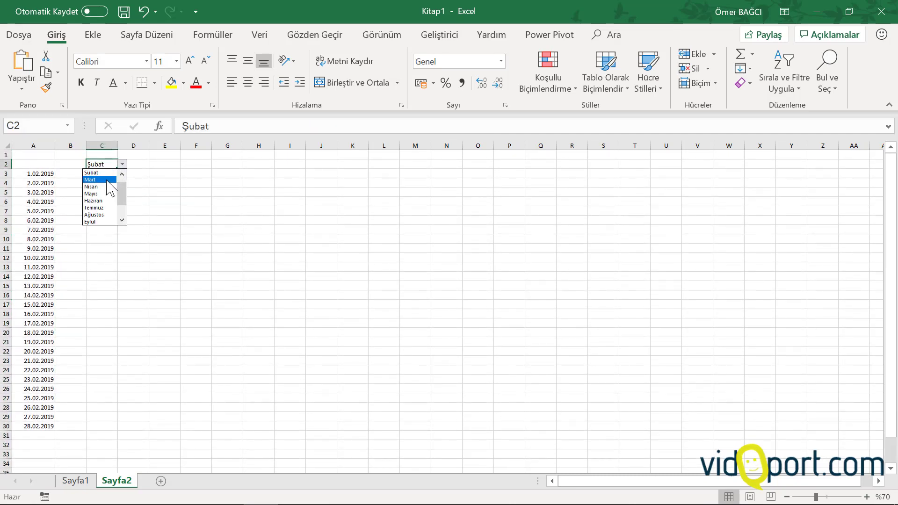
click(107, 181)
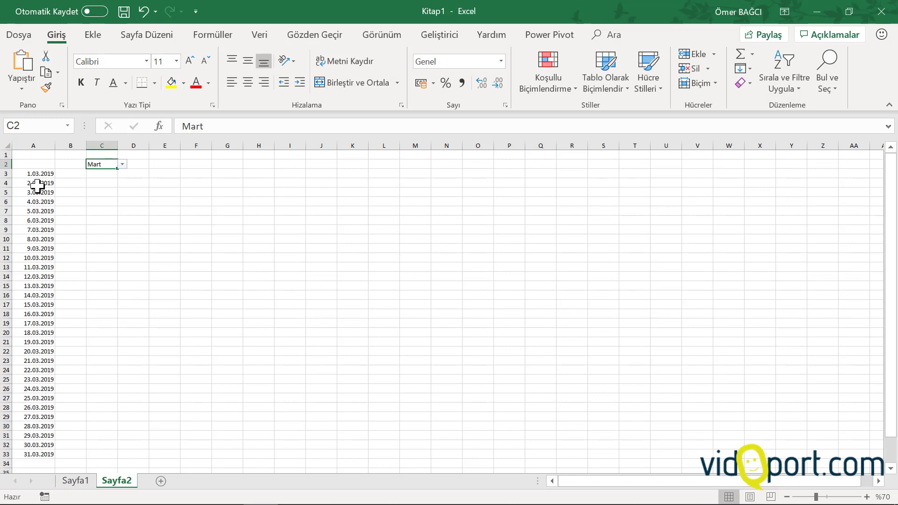
drag(39, 173, 40, 351)
click(96, 155)
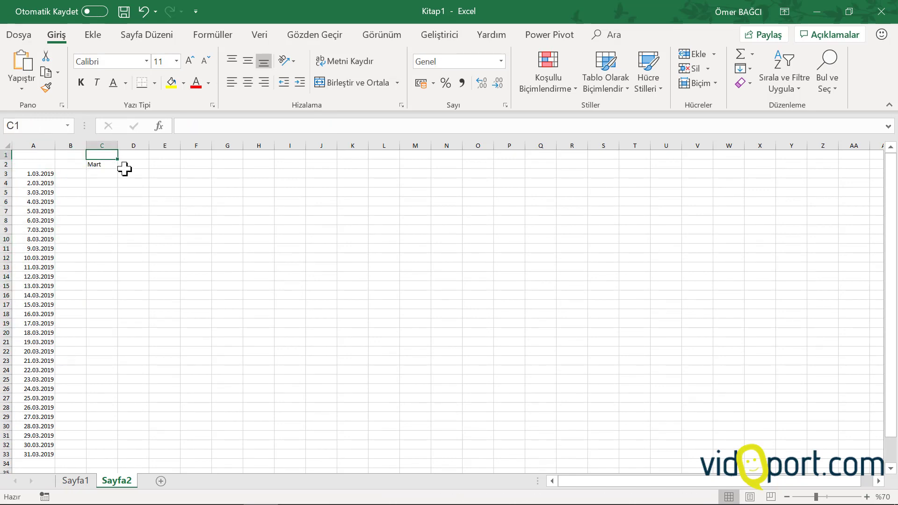
- Pick Temmuz in C2 so column A lists 1.07.2019 through 31.07.2019
click(104, 164)
click(122, 164)
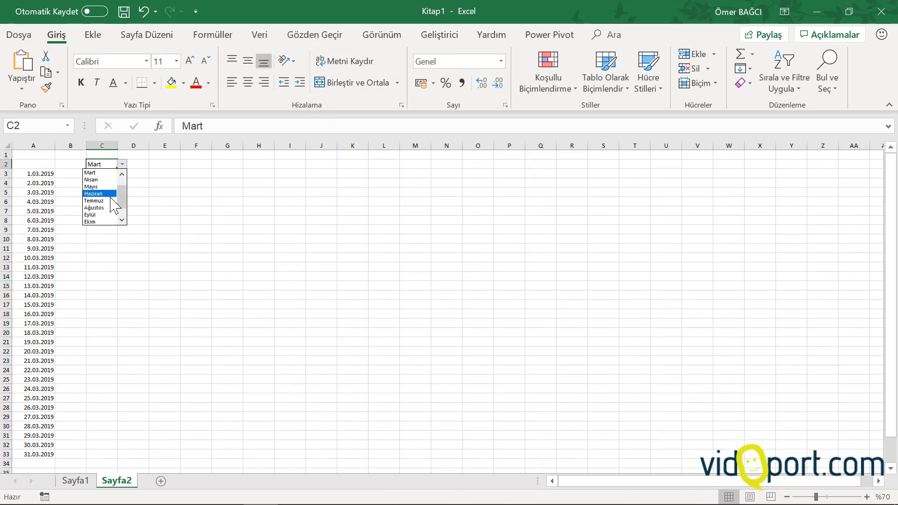
click(101, 200)
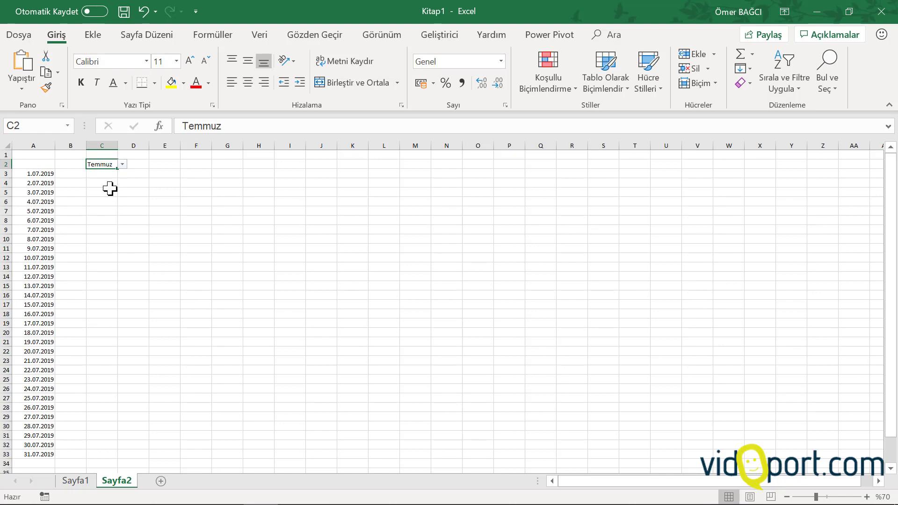
click(49, 184)
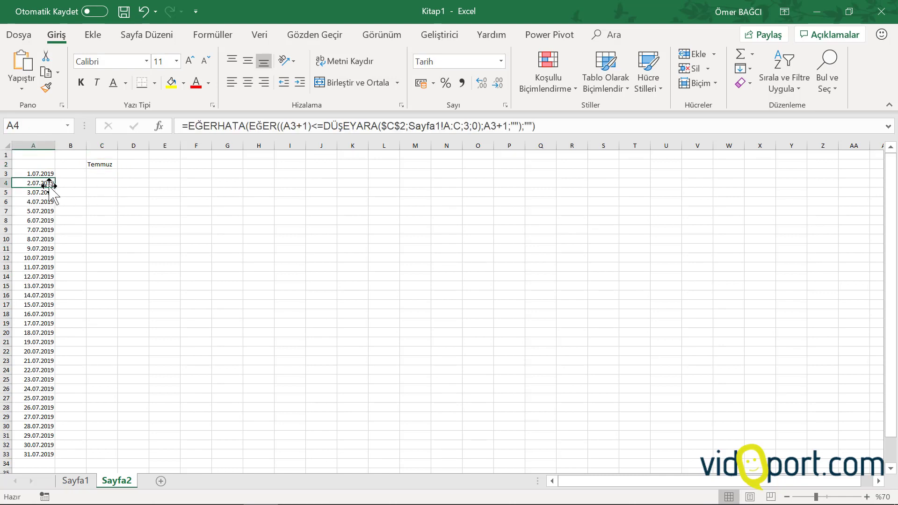
scroll(49, 185, up, 4)
scroll(57, 190, up, 6)
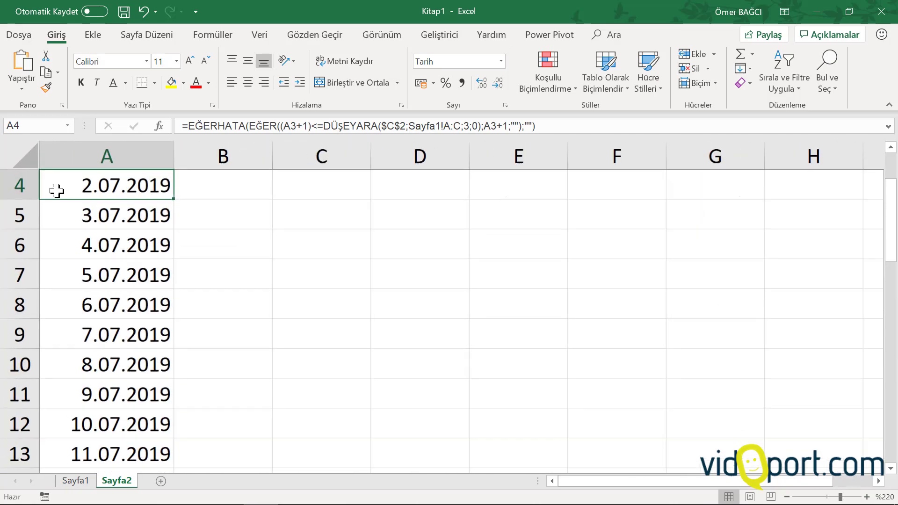
scroll(57, 190, up, 1)
- Review the lookup formulas in A3 and A4, leaving them unchanged
click(115, 241)
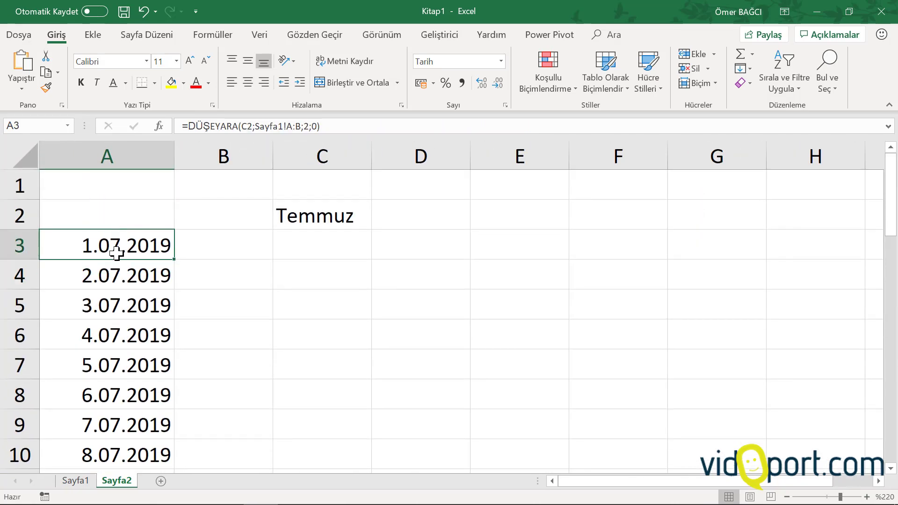
click(112, 272)
text(=EĞERHATA(EĞER((A3+1)<=DÜŞEYARA($C$2;Sayfa1!A:C;3;0);A3+1;"");""))
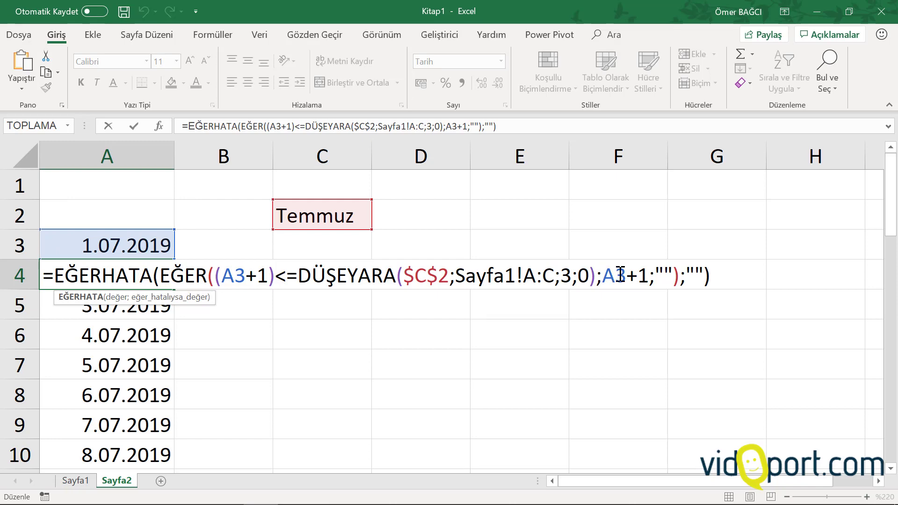
key(Return)
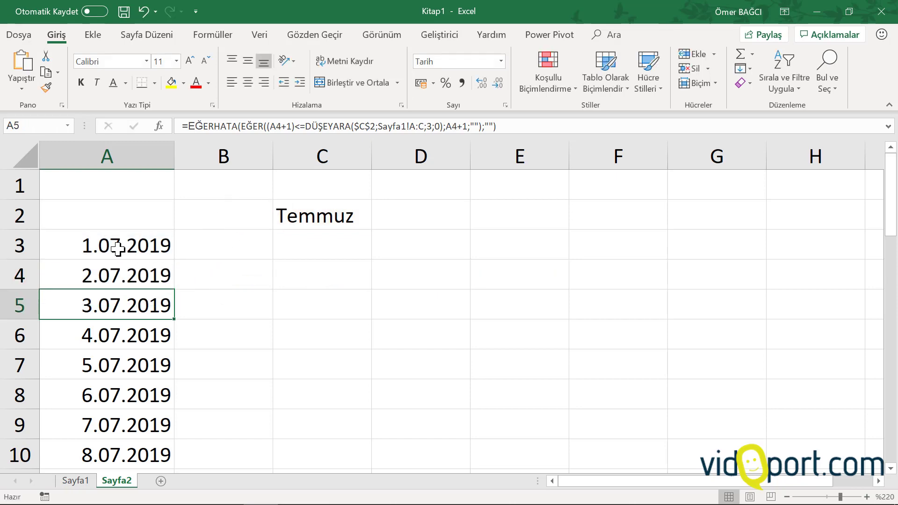
drag(120, 246, 120, 335)
- Choose Ekim in C2 and check column A runs to 31.10.2019
click(355, 224)
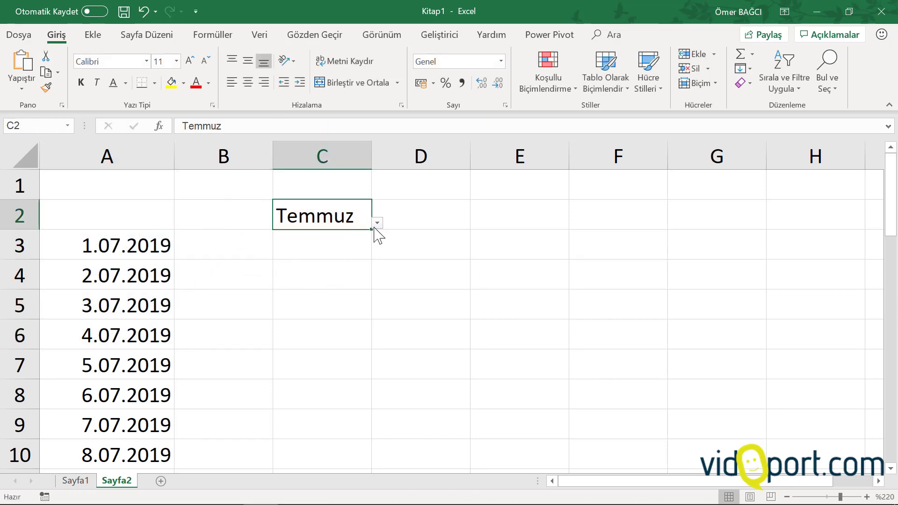
click(377, 223)
click(293, 348)
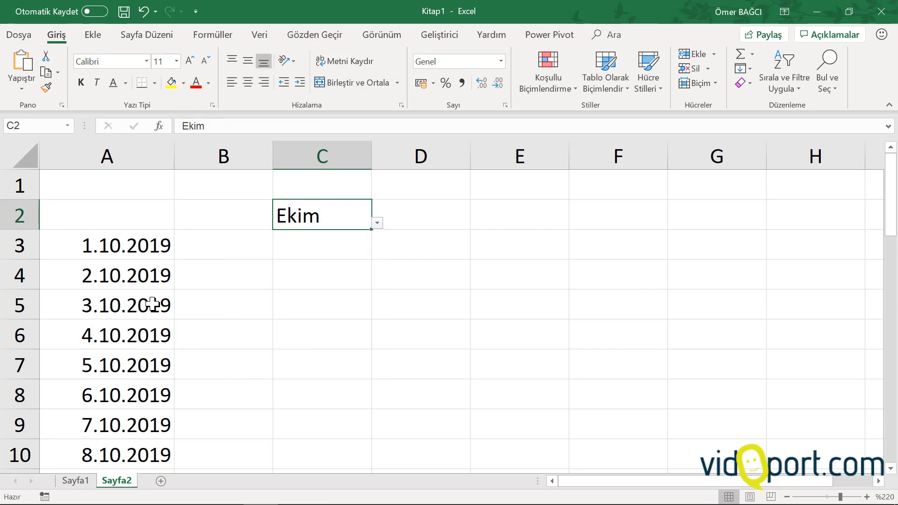
scroll(164, 261, down, 3)
scroll(169, 257, down, 2)
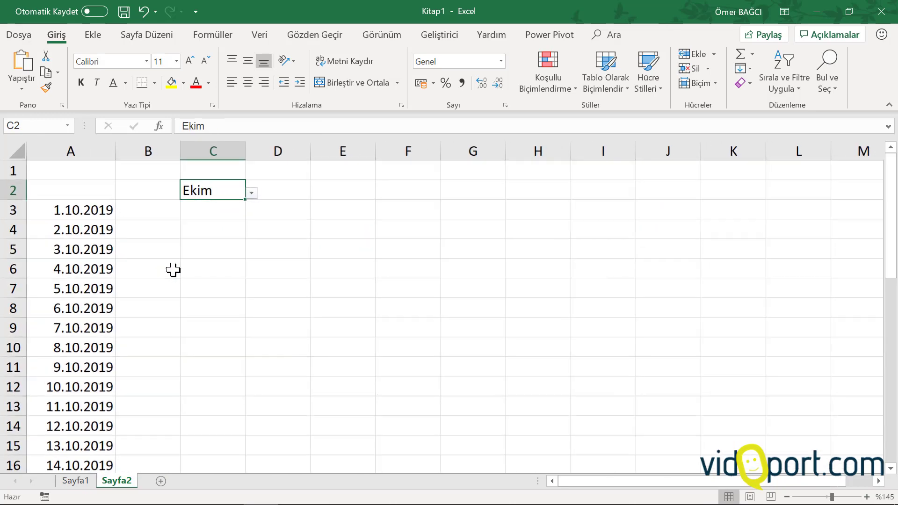
scroll(172, 270, down, 3)
scroll(110, 269, down, 2)
scroll(89, 260, down, 3)
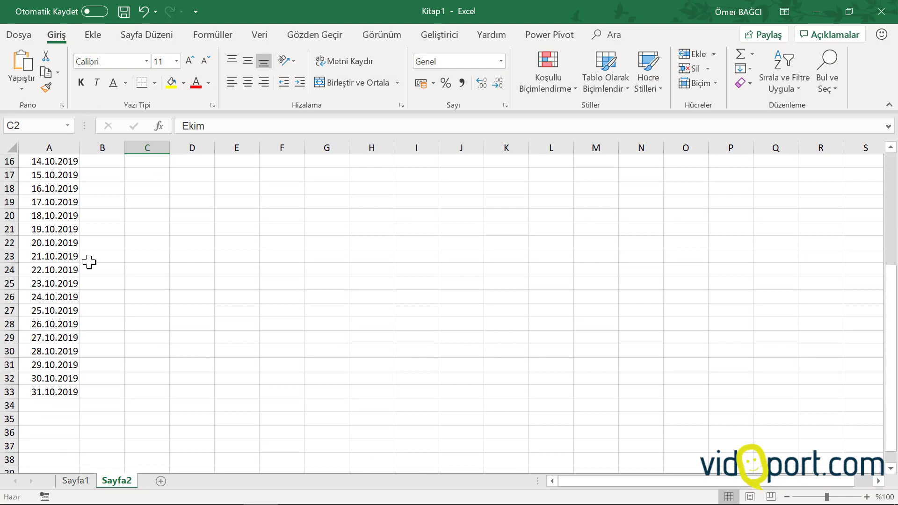
scroll(89, 263, up, 3)
scroll(89, 262, up, 2)
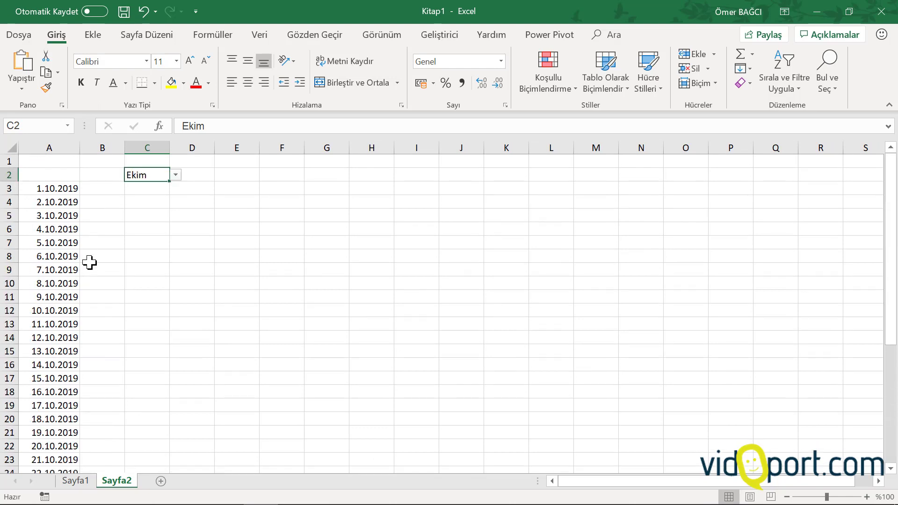